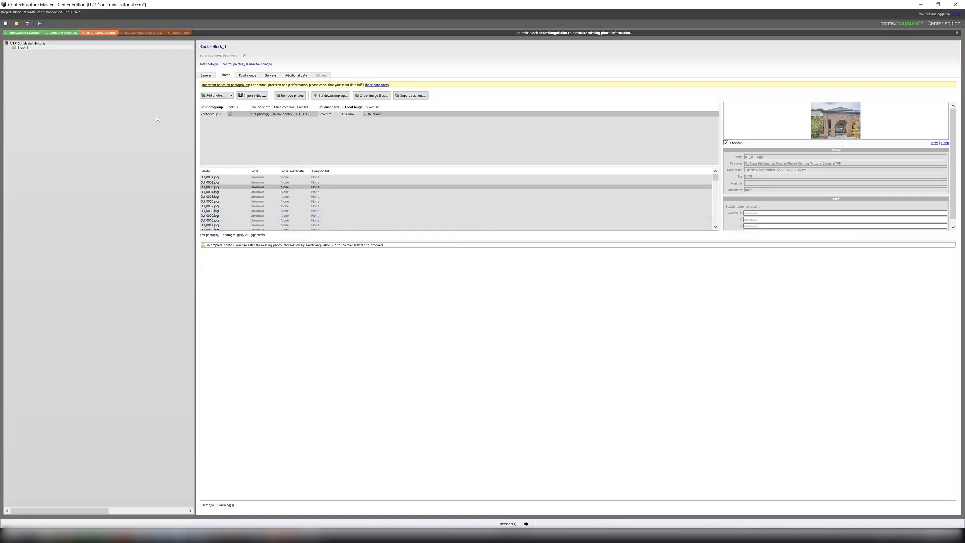
- Preview photos DJI_0002 and DJI_0006, then switch to the survey points workspace
left_click(248, 183)
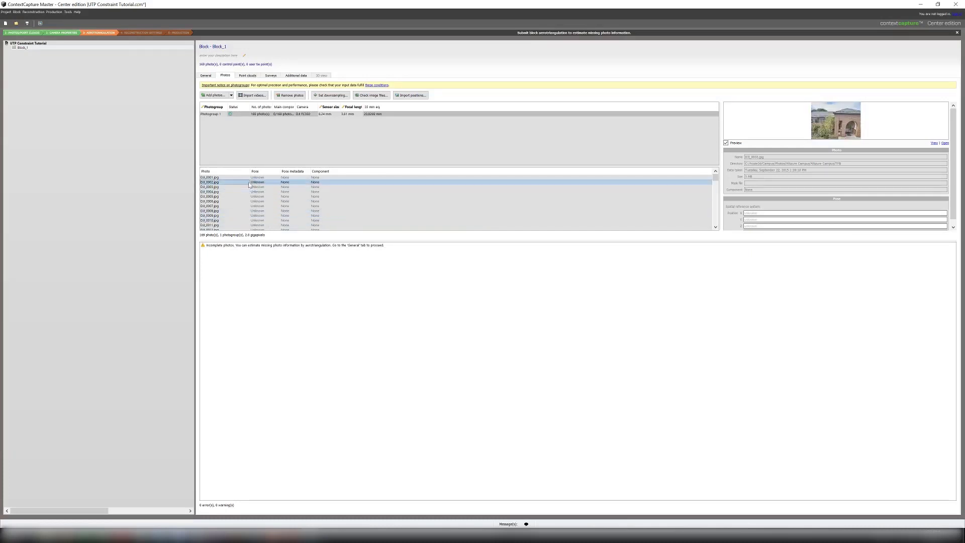
left_click(245, 201)
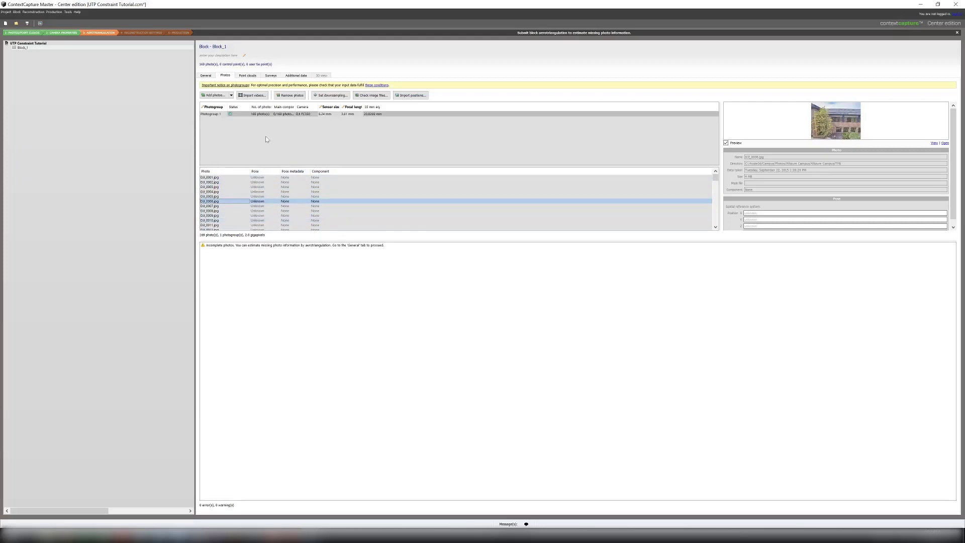
left_click(269, 76)
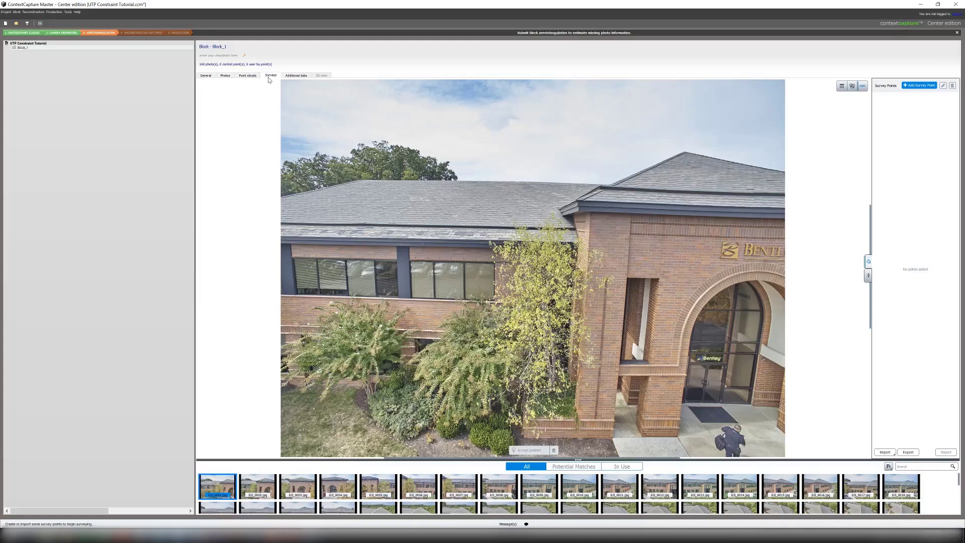
- Add a survey point named 'Handicap Parking 1'
left_click(911, 87)
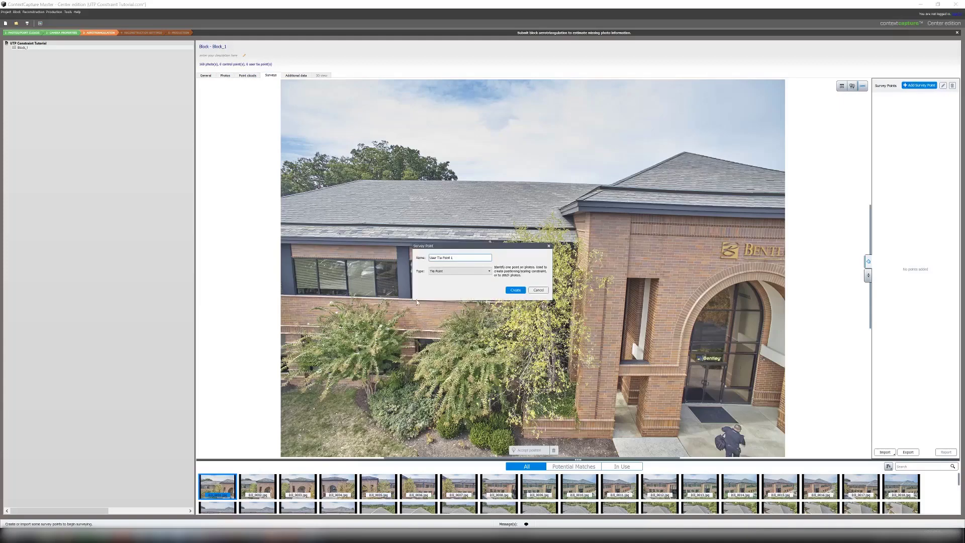
key("ctrl+a")
key("BackSpace")
type("Handicap Parking 1")
key("Return")
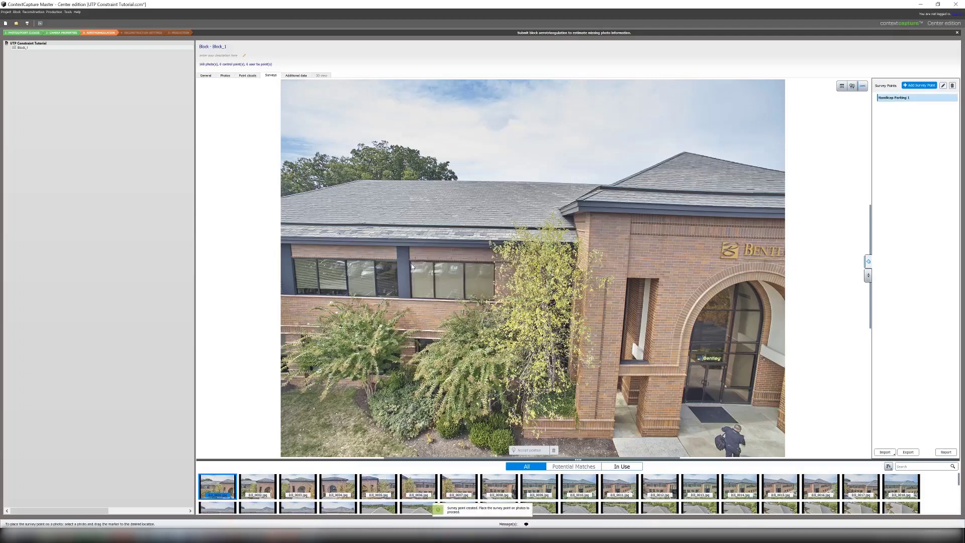
- Add a second survey point named 'Handicap Parking 2'
left_click(920, 85)
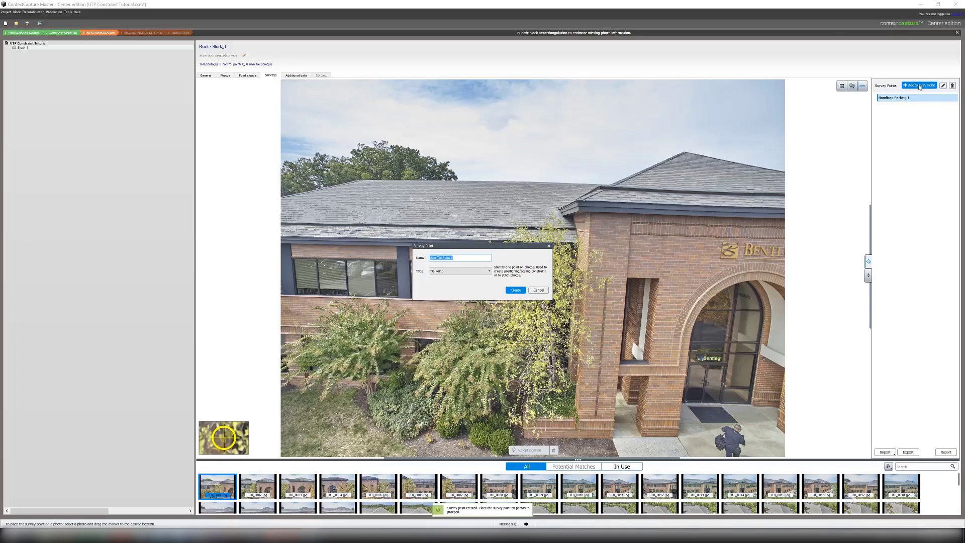
type("Han")
key("BackSpace")
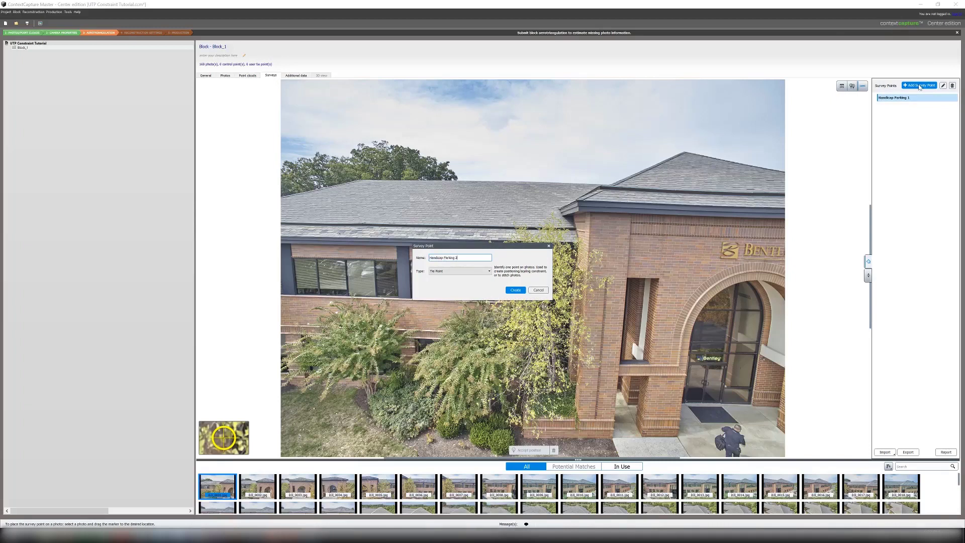
key("Return")
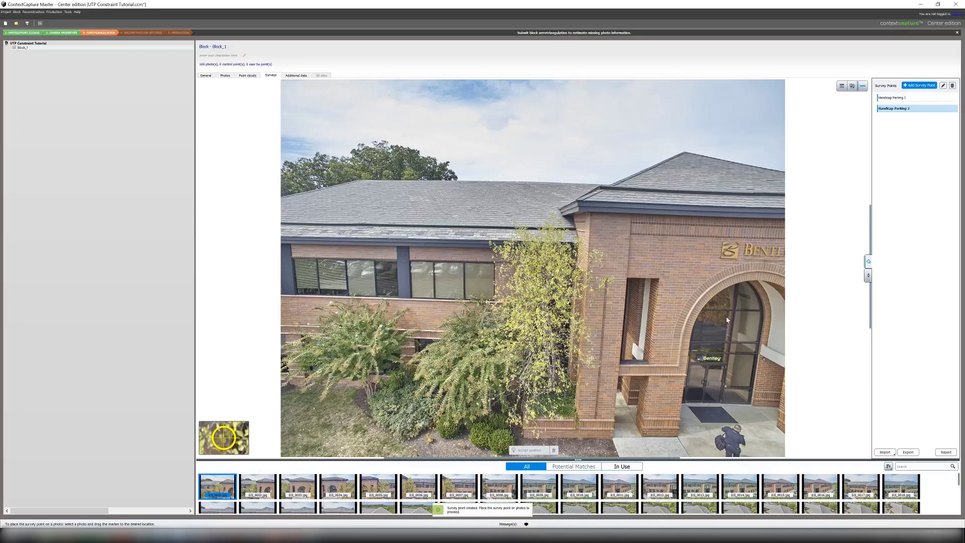
- Enlarge the photo grid and open top-down parking-lot photo DJI_0119
left_click(900, 98)
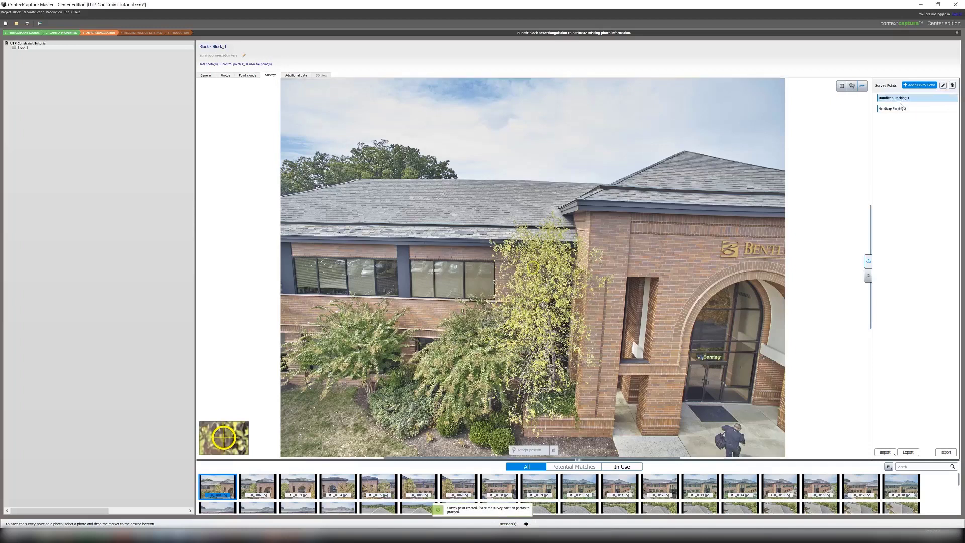
left_click(900, 107)
scroll(547, 485, "down", 7)
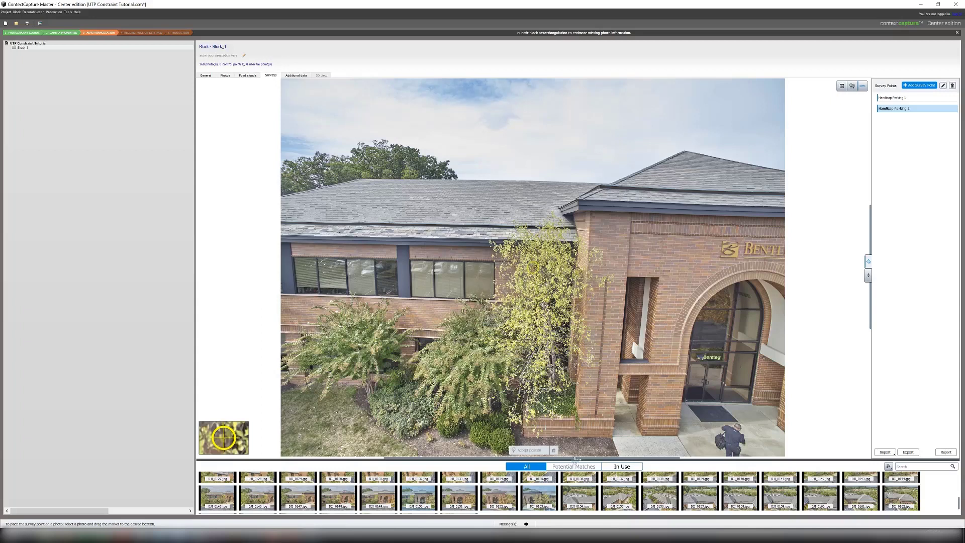
left_click_drag(576, 459, 597, 341)
left_click(538, 477)
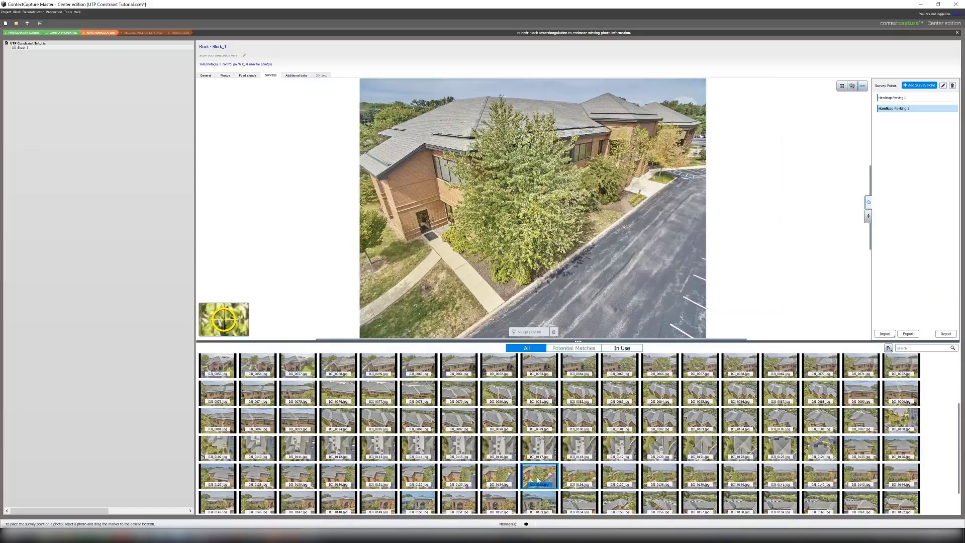
scroll(669, 467, "down", 1)
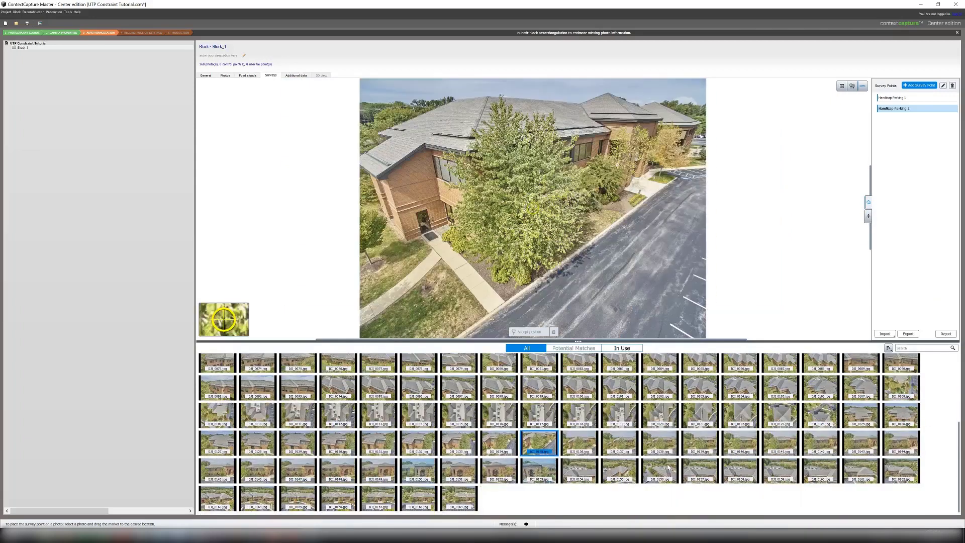
scroll(409, 472, "up", 4)
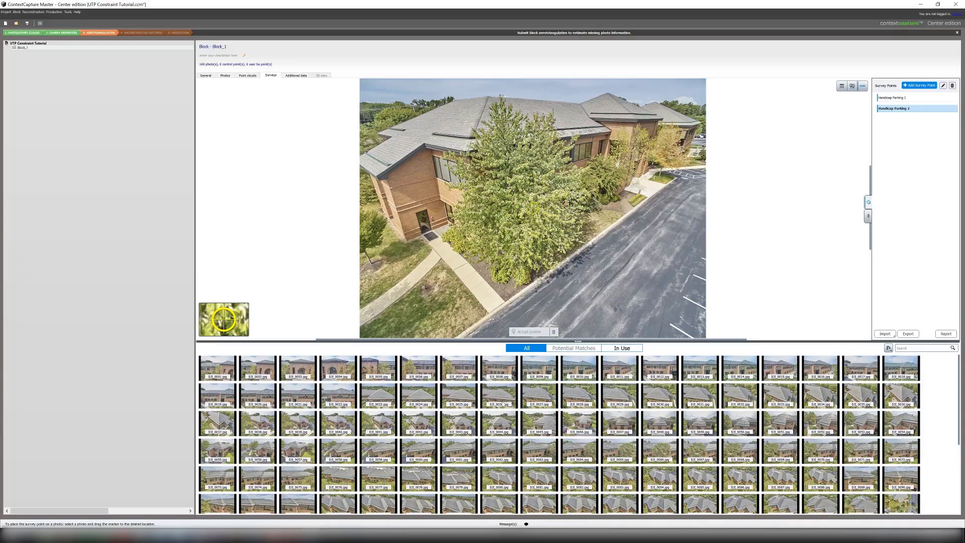
scroll(620, 422, "down", 4)
left_click(619, 415)
scroll(699, 226, "up", 6)
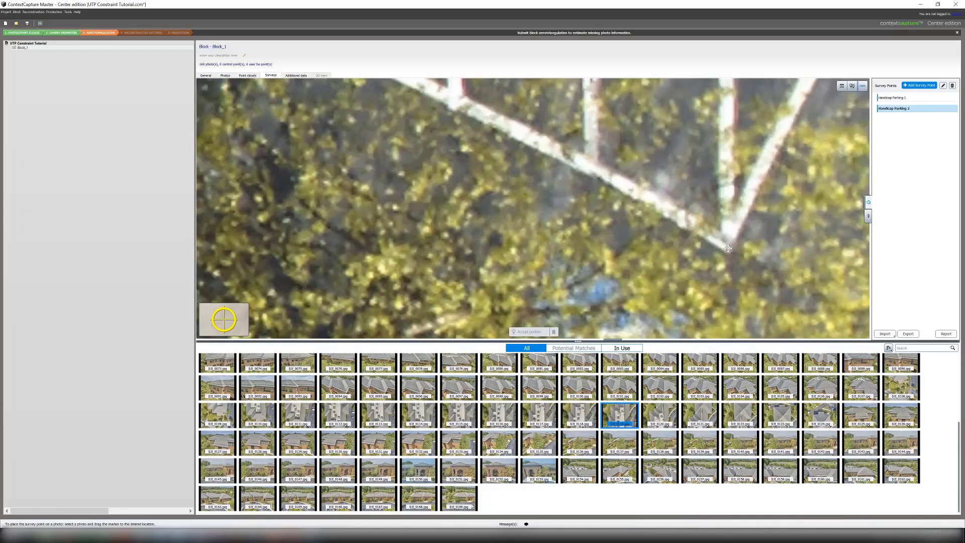
- Position Handicap Parking 1 and Handicap Parking 2 at two stripe corners on DJI_0119
right_click(728, 251)
mouse_move(770, 254)
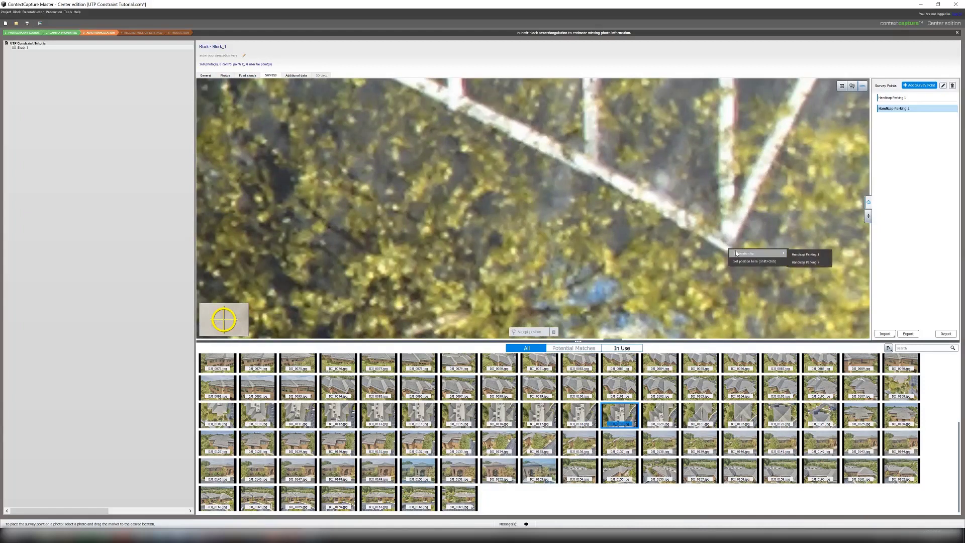
left_click(817, 255)
scroll(817, 255, "down", 5)
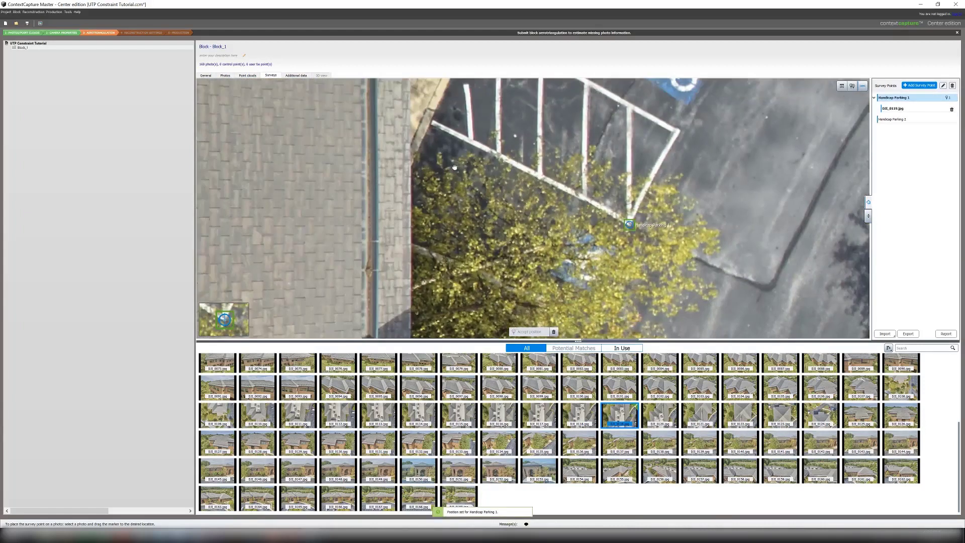
scroll(484, 219, "up", 5)
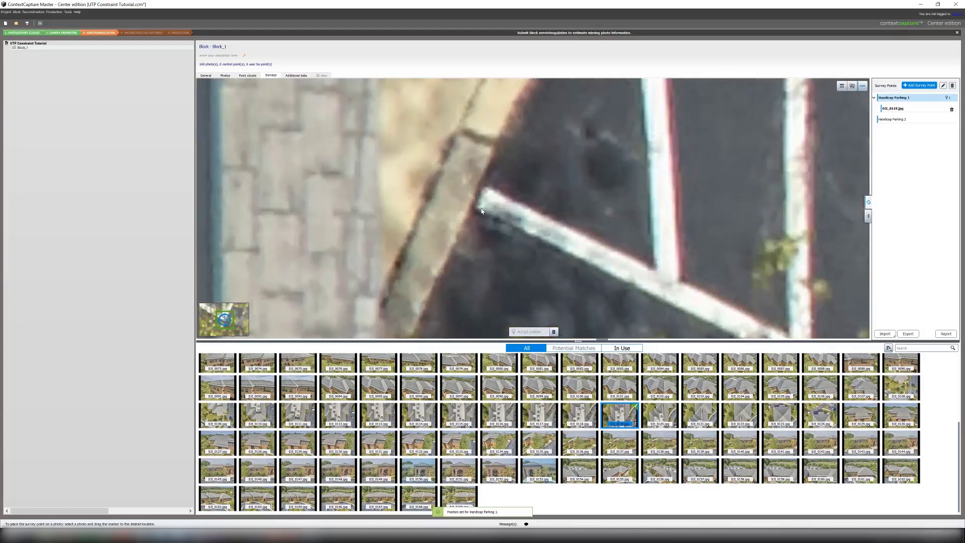
right_click(482, 210)
mouse_move(515, 217)
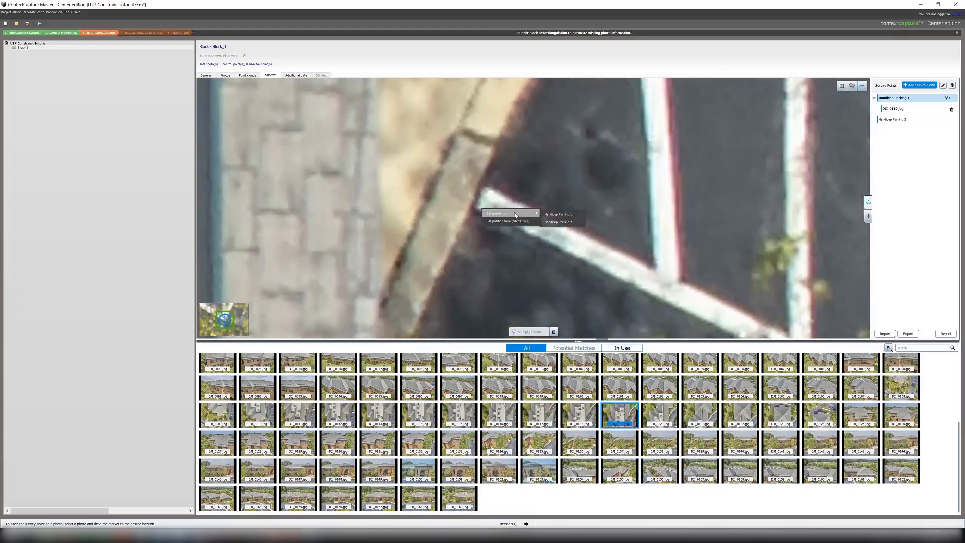
left_click(549, 222)
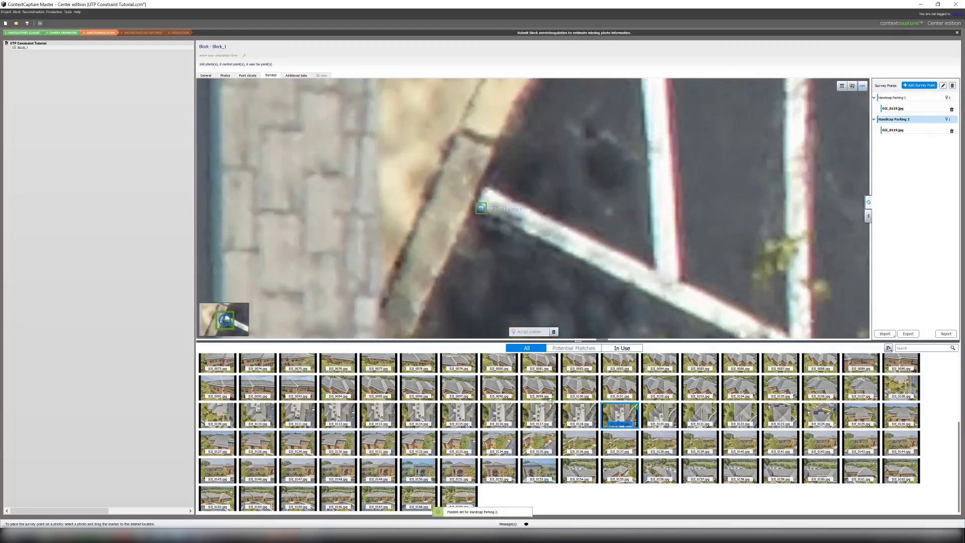
- Browse photos DJI_0117 and DJI_0116, then open DJI_0122 zoomed on the stripes
left_click(543, 416)
scroll(551, 177, "down", 5)
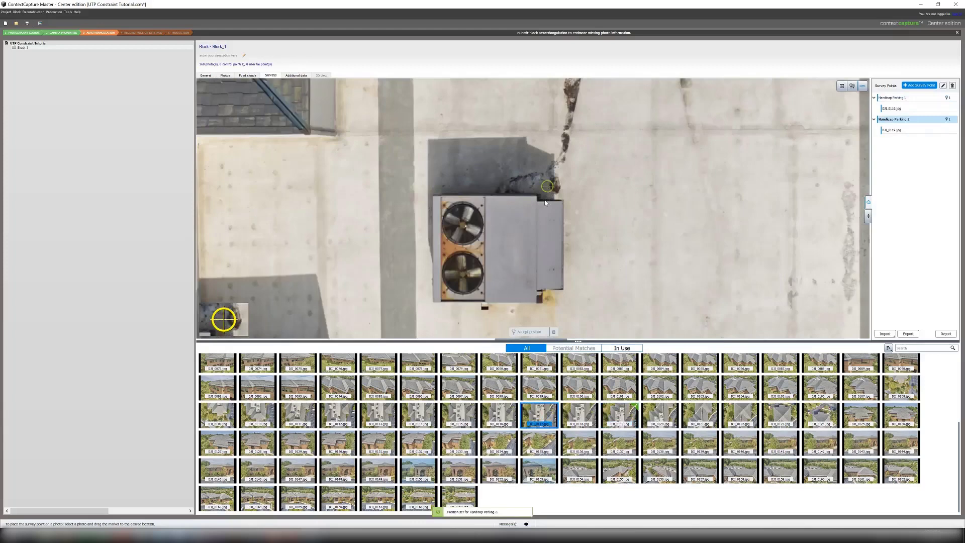
scroll(751, 225, "down", 3)
scroll(745, 227, "up", 8)
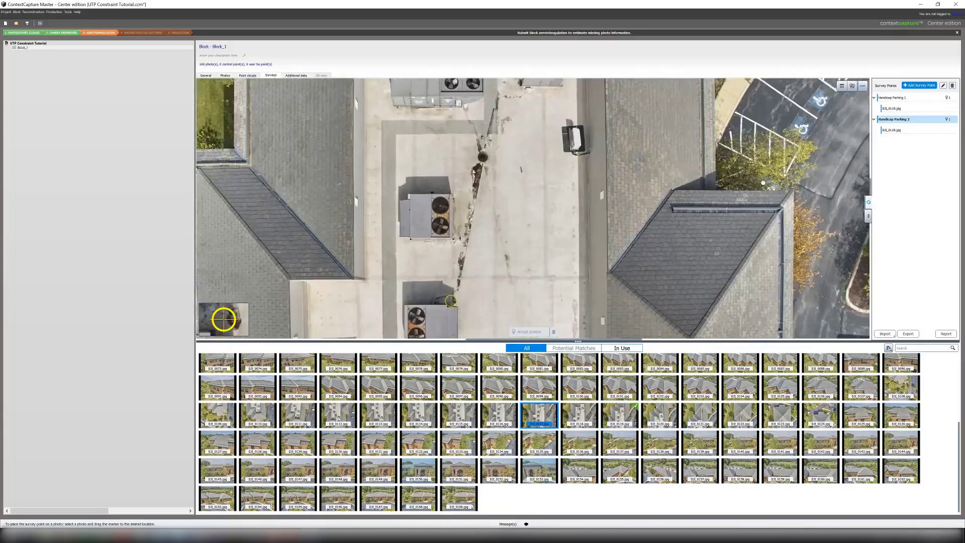
scroll(653, 161, "up", 5)
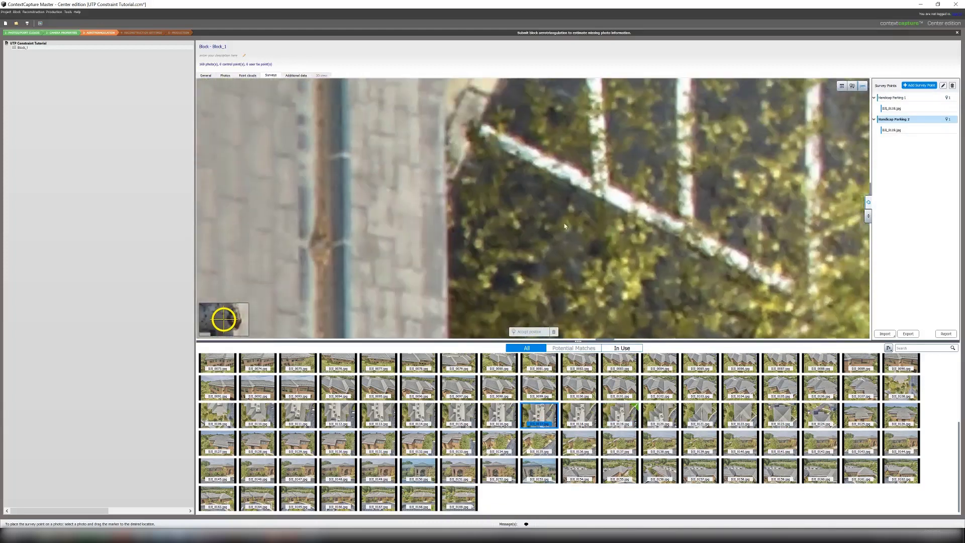
left_click(502, 415)
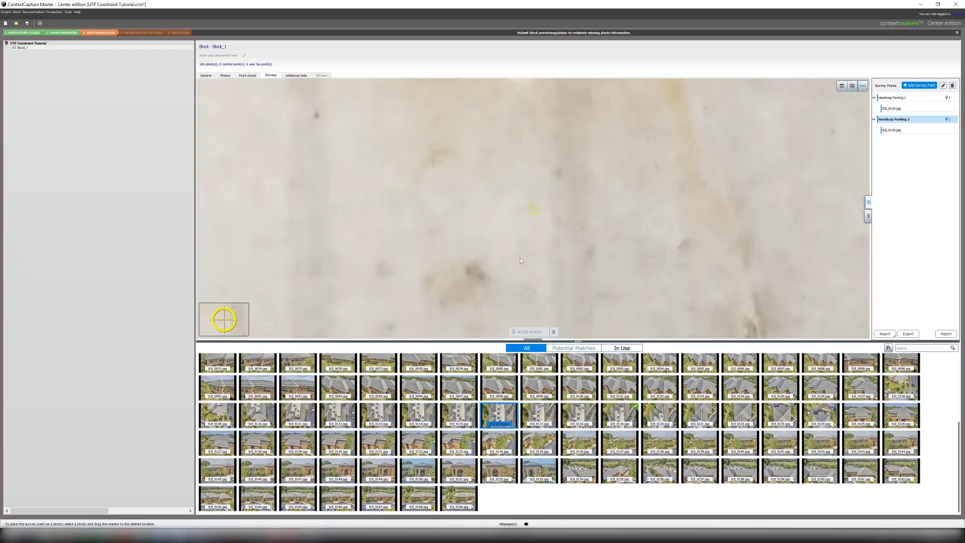
scroll(523, 258, "down", 4)
scroll(536, 262, "down", 5)
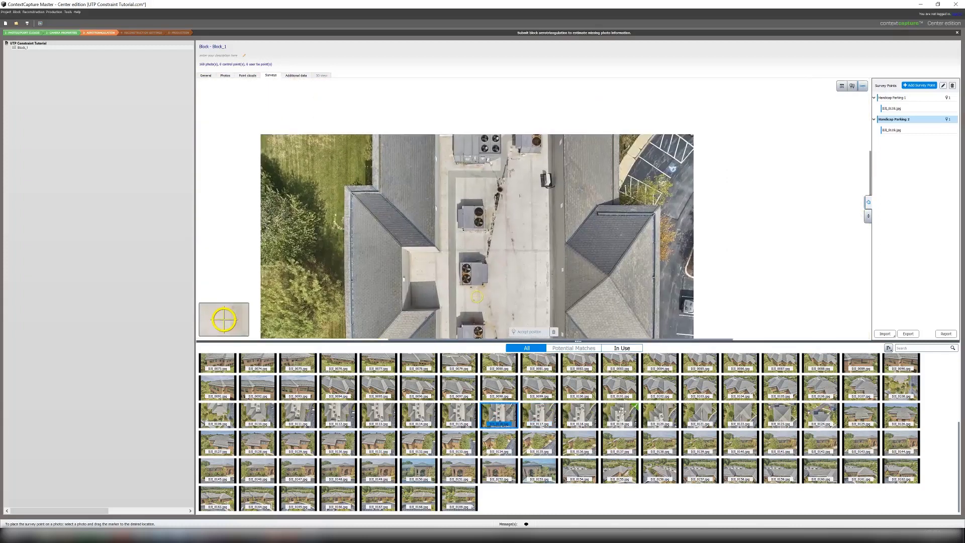
left_click(743, 412)
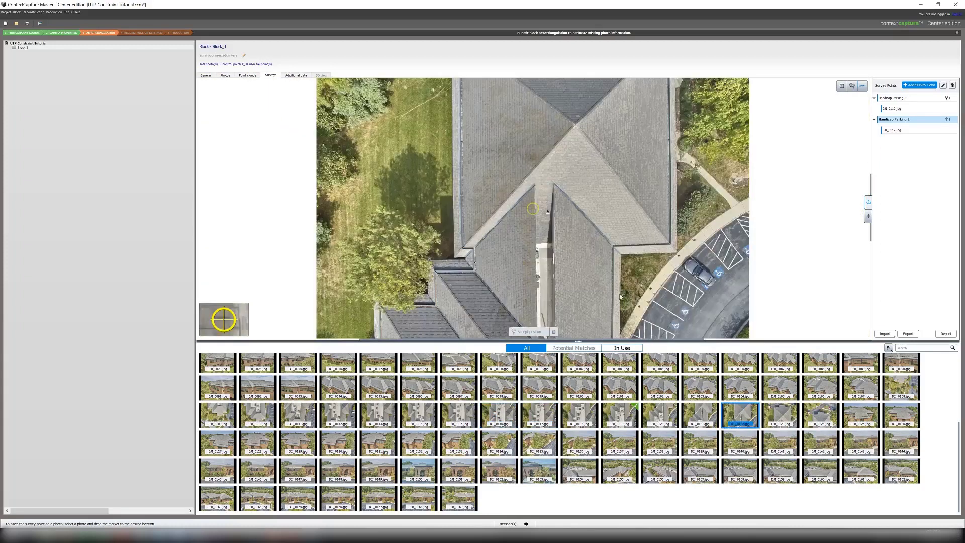
scroll(659, 216, "up", 10)
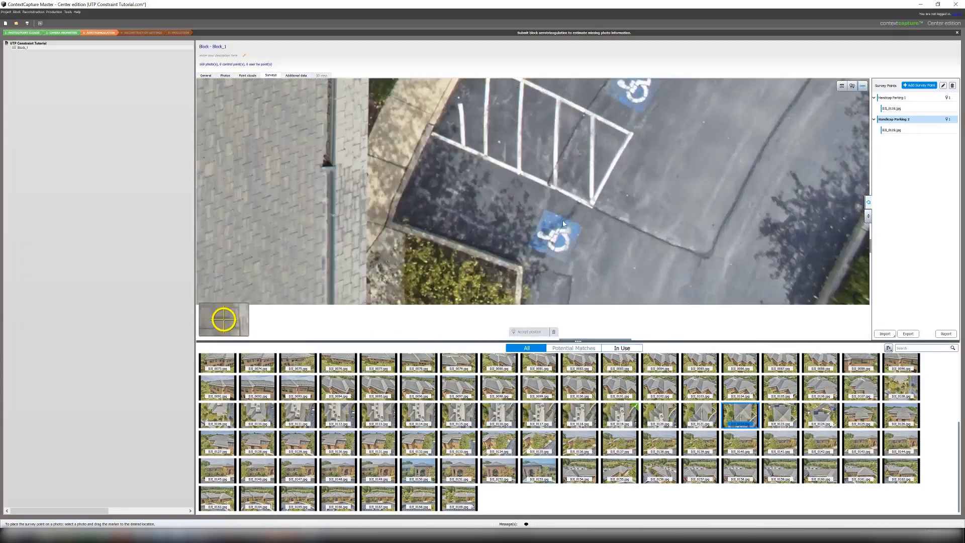
scroll(654, 204, "up", 5)
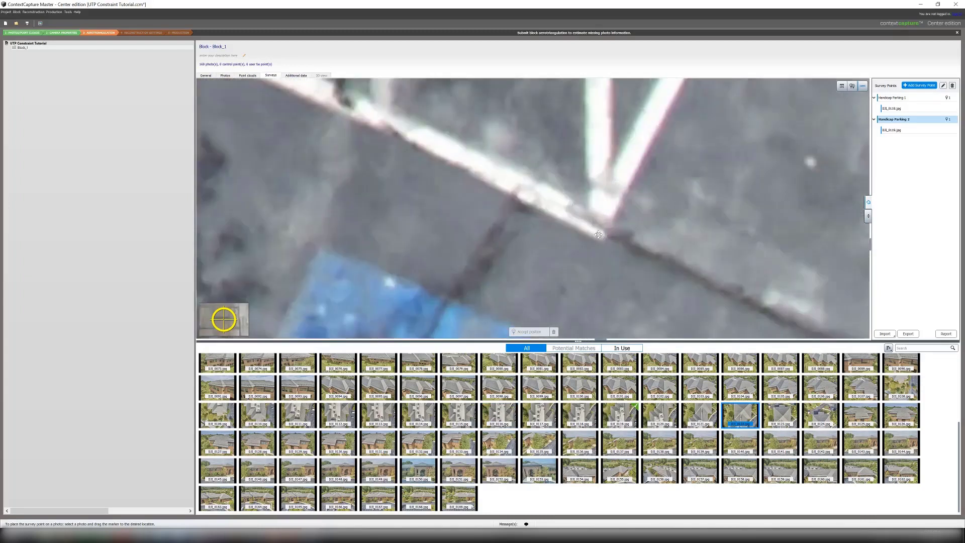
- Position Handicap Parking 1 and Handicap Parking 2 on the stripe corners in DJI_0122
right_click(599, 235)
mouse_move(608, 239)
left_click(674, 240)
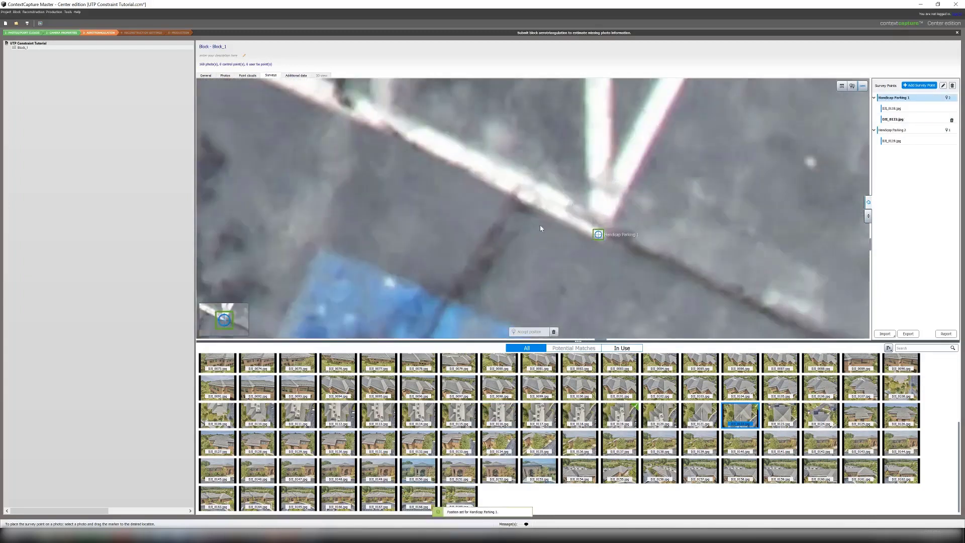
scroll(501, 228, "up", 8)
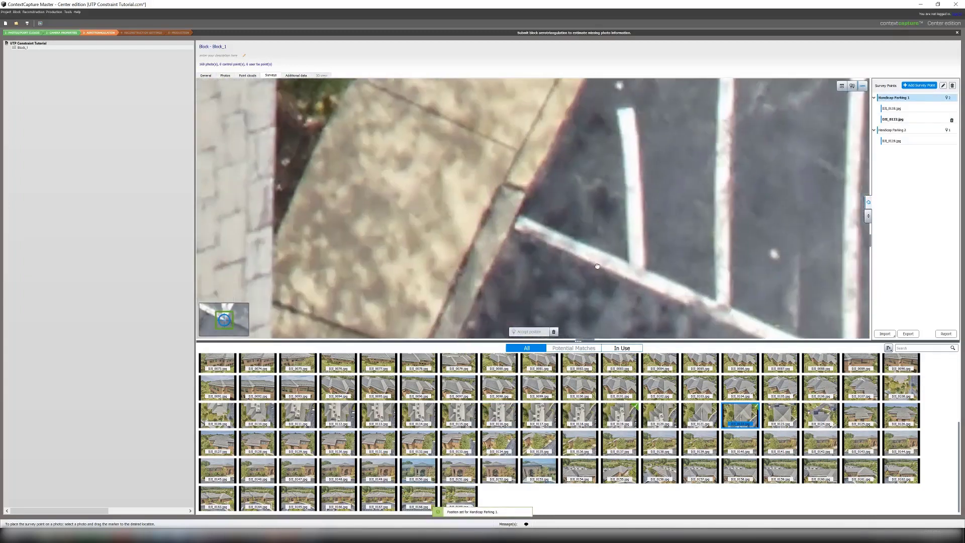
right_click(492, 218)
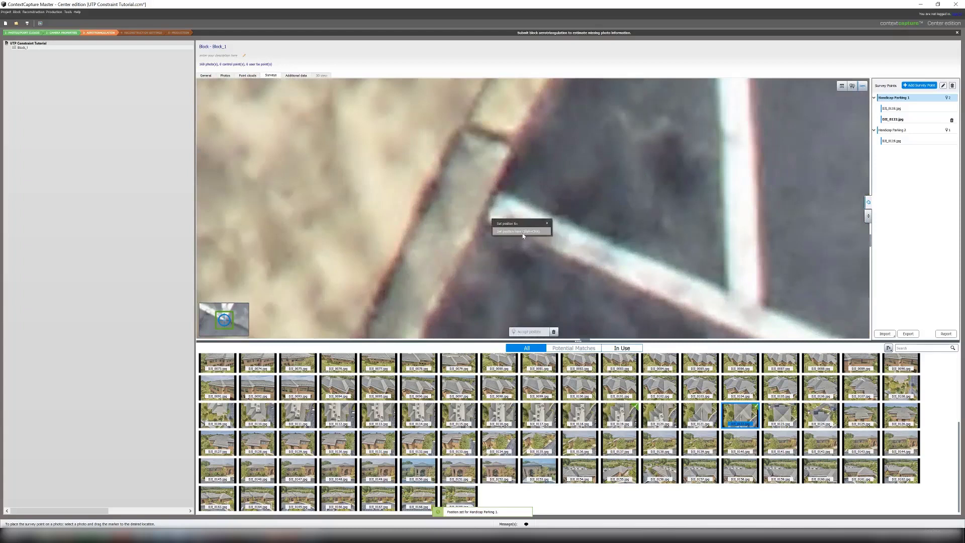
mouse_move(518, 223)
left_click(573, 231)
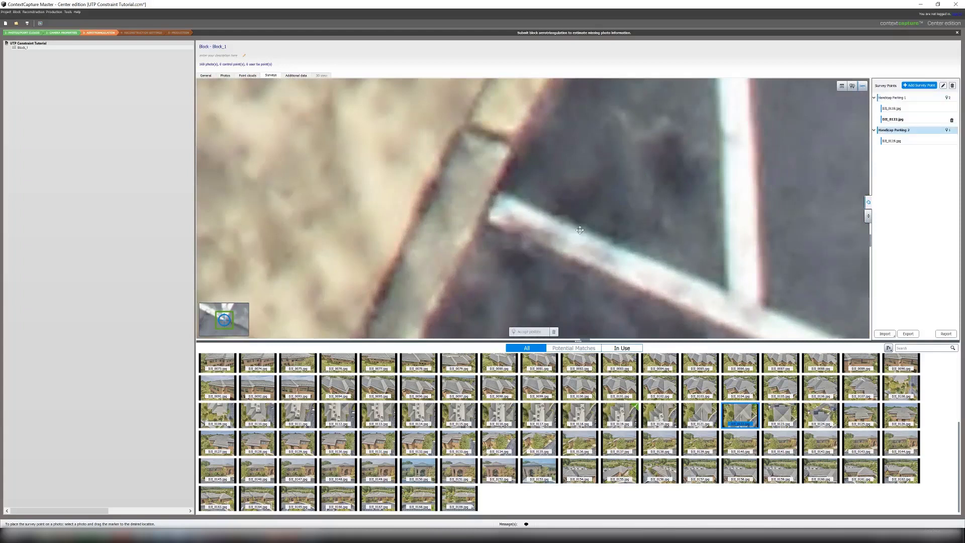
- Position both Handicap Parking points on the stripe corners in photo DJI_0120
left_click(788, 415)
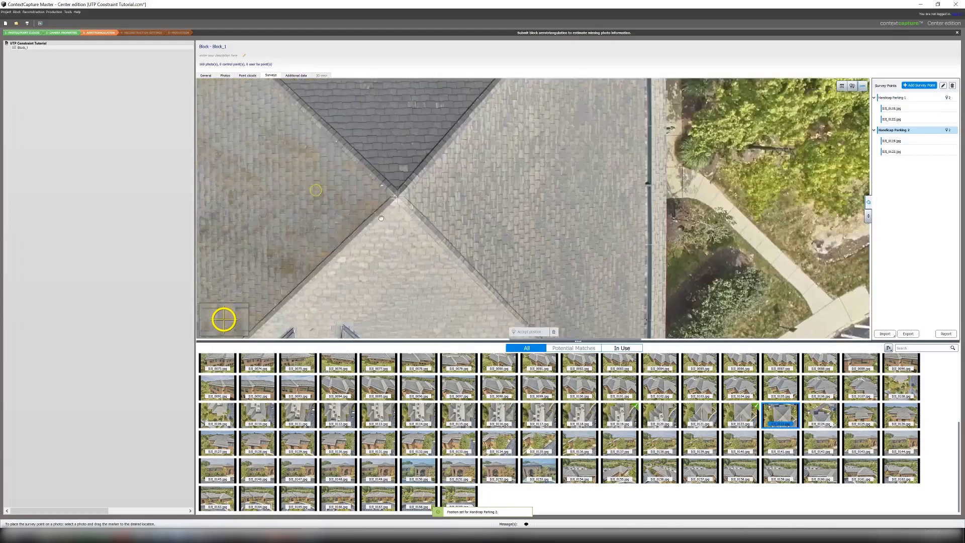
left_click_drag(538, 257, 528, 96)
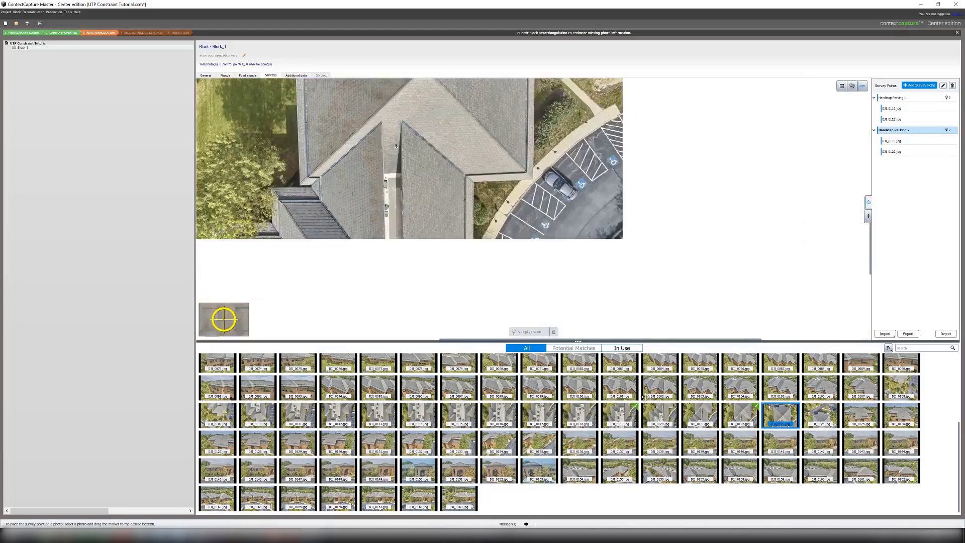
left_click(671, 416)
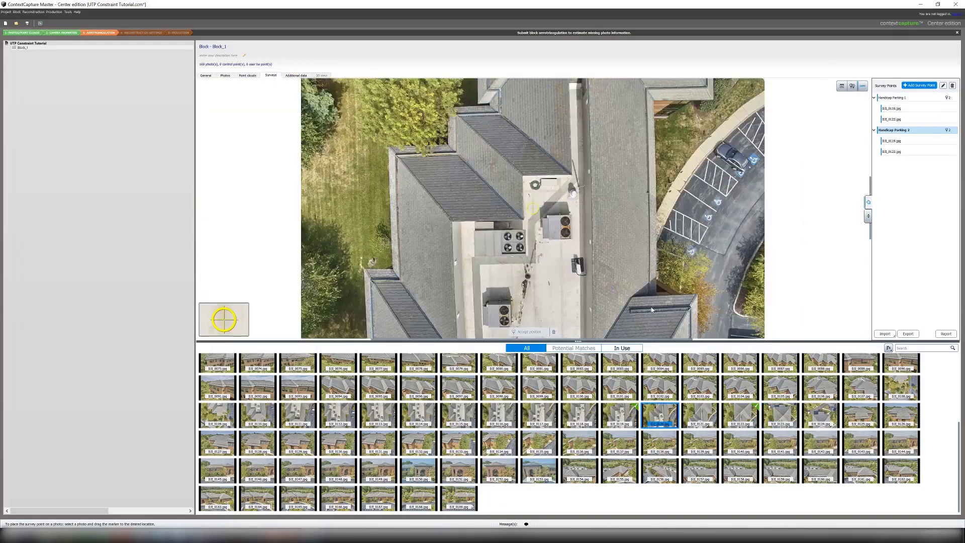
scroll(684, 241, "up", 10)
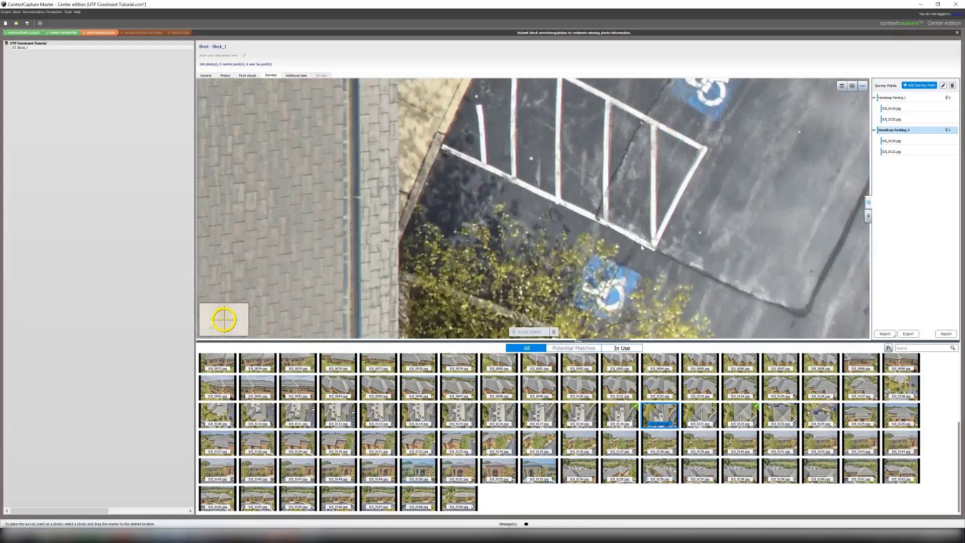
right_click(694, 256)
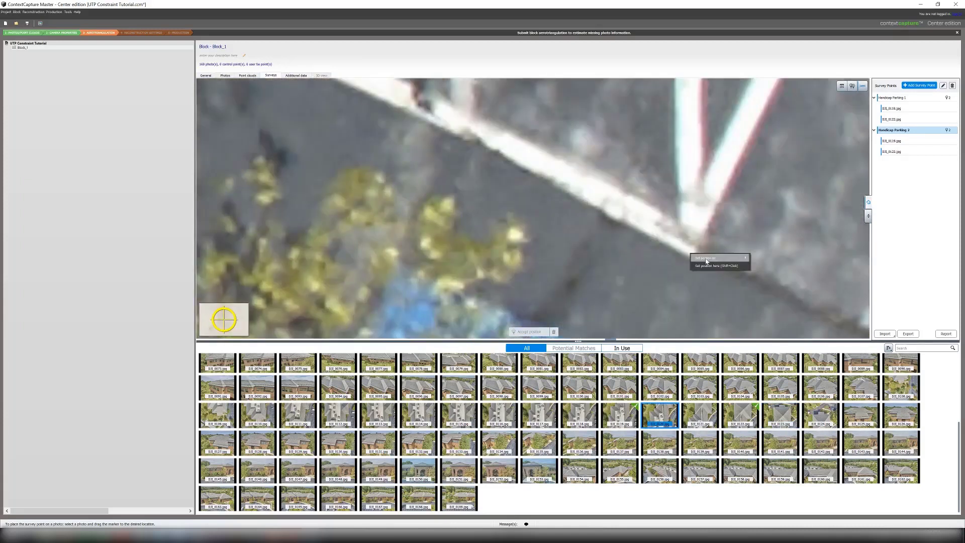
left_click(770, 259)
scroll(480, 173, "up", 6)
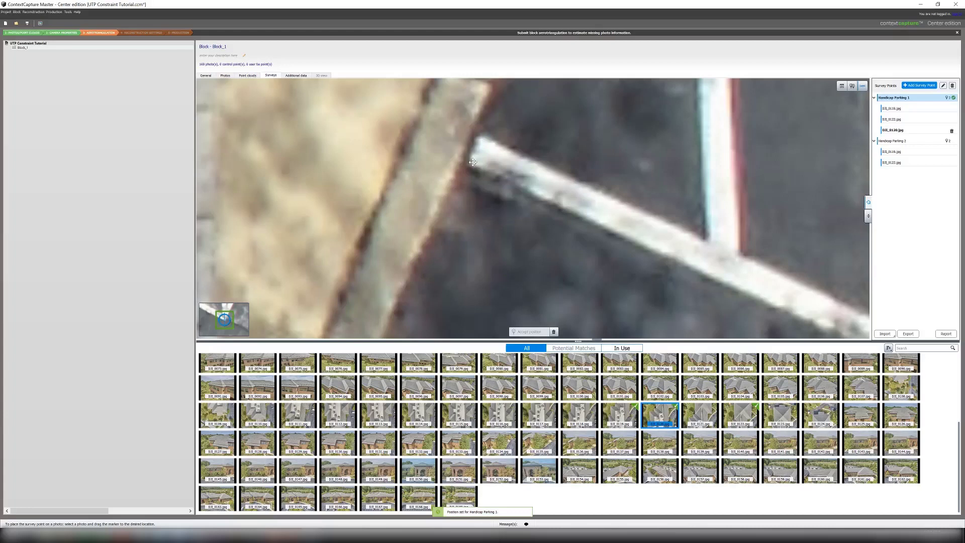
right_click(473, 163)
mouse_move(501, 168)
left_click(553, 175)
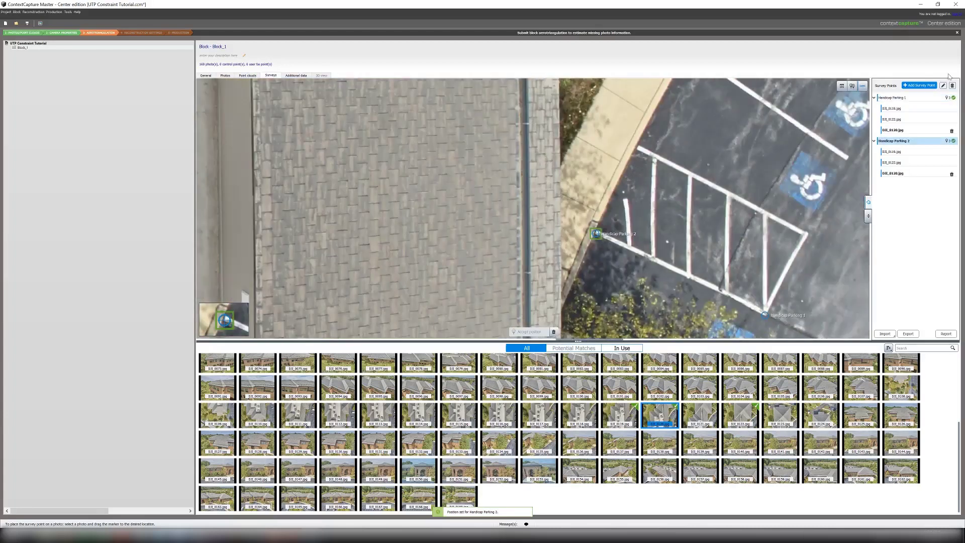
- Add survey points 'Side of building 1' and 'Side of building 2'
left_click(920, 86)
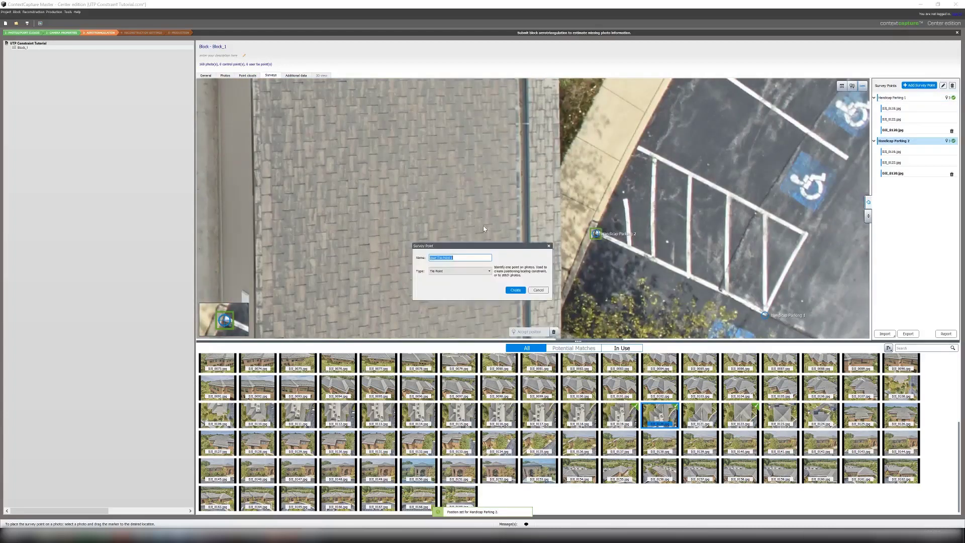
type("Side of")
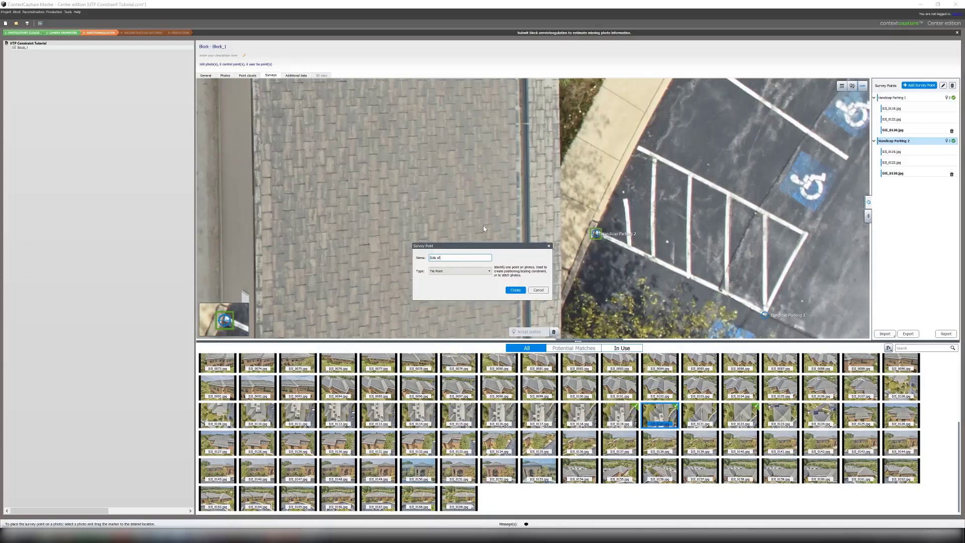
type(" building 1")
key("Return")
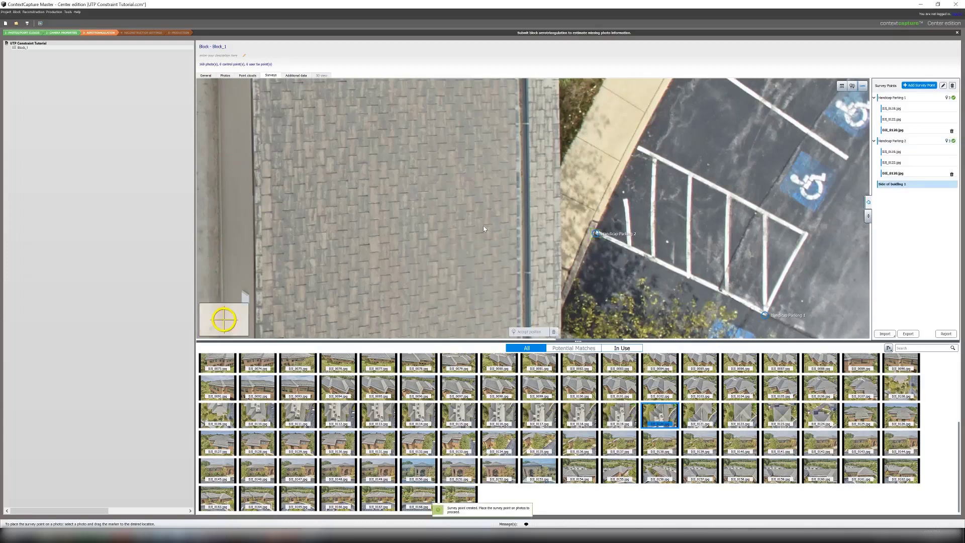
left_click(918, 86)
type("Sid")
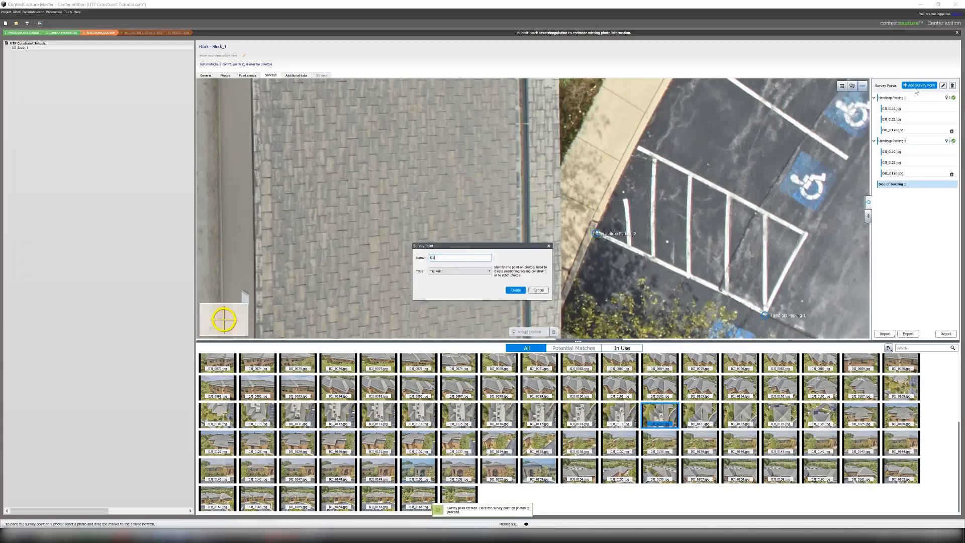
type("e of building 2")
key("Return")
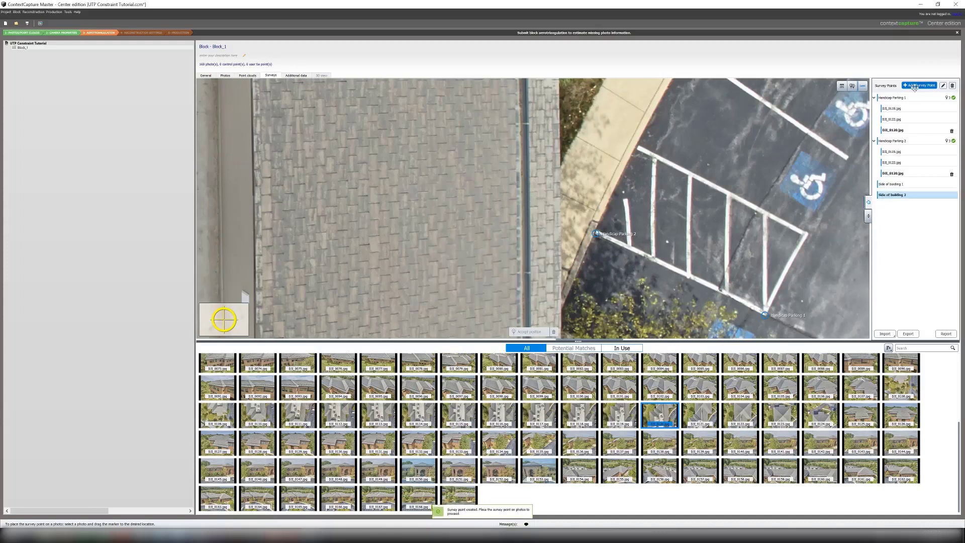
- Add survey points 'Sidewalk 1' and 'sidewalk 2'
left_click(920, 86)
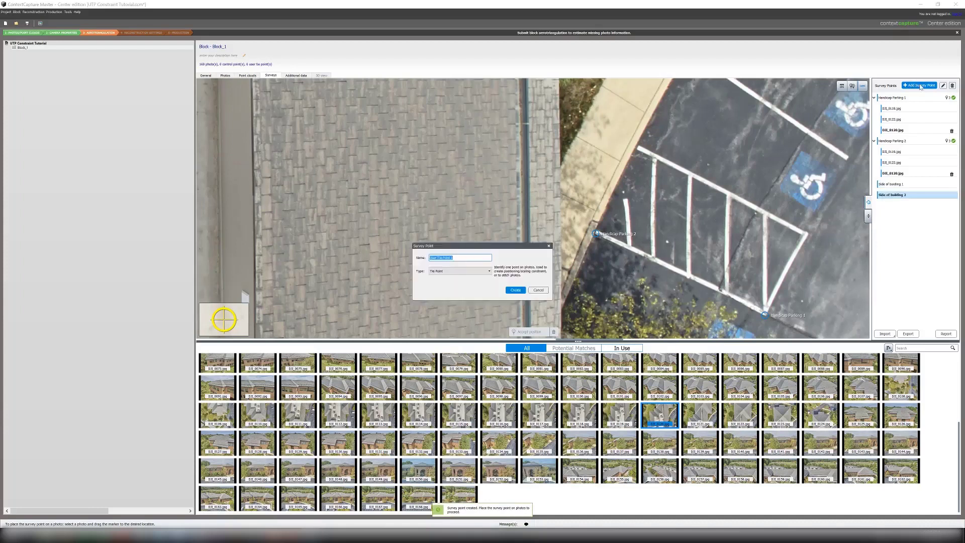
type("Sidewalk1")
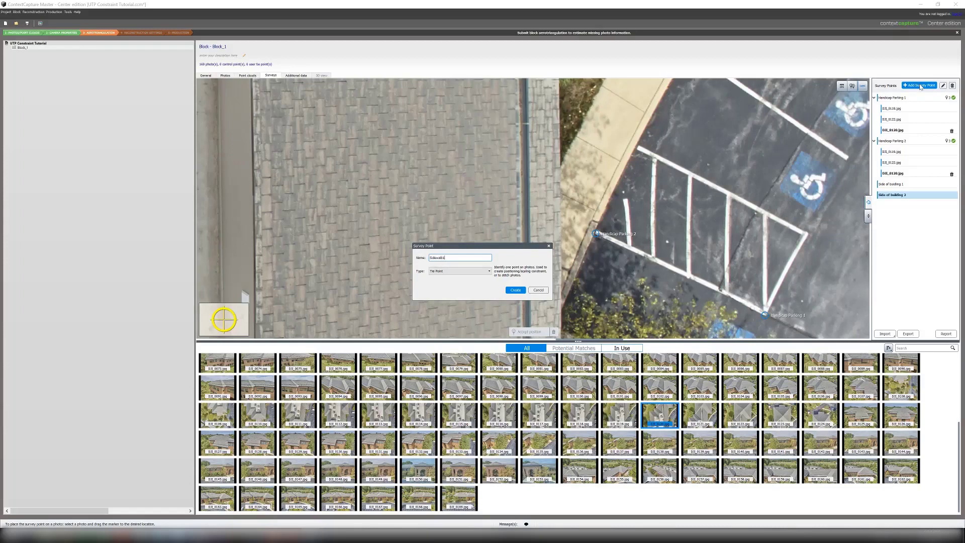
key("Return")
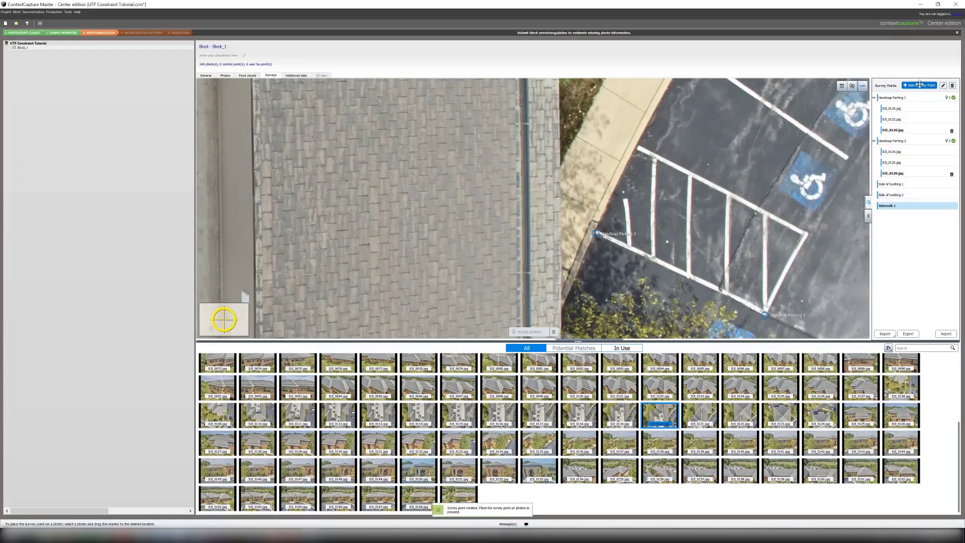
left_click(919, 85)
type("sd")
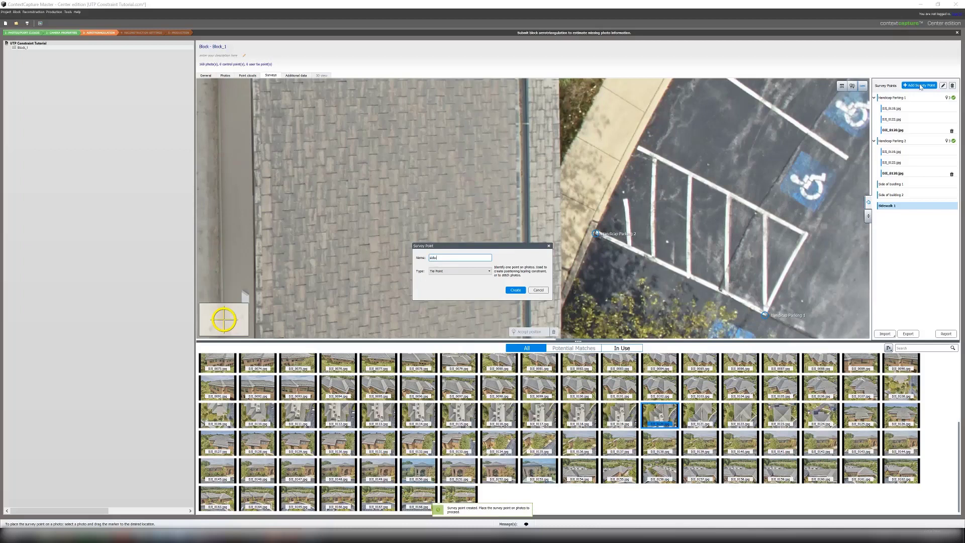
type("dewalk 2")
key("Return")
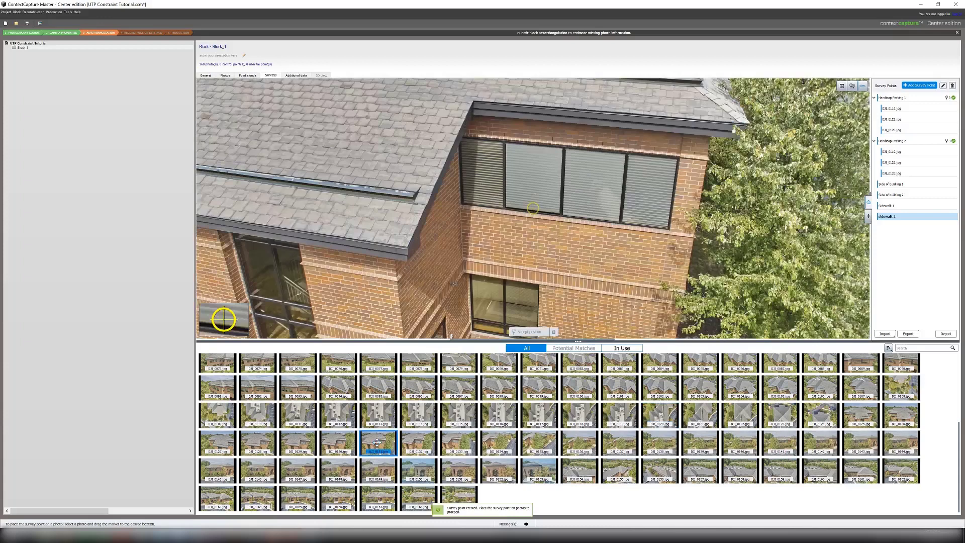
- Position Side of building 1 at the roof corner in oblique photo DJI_0131
left_click(377, 443)
scroll(408, 251, "up", 4)
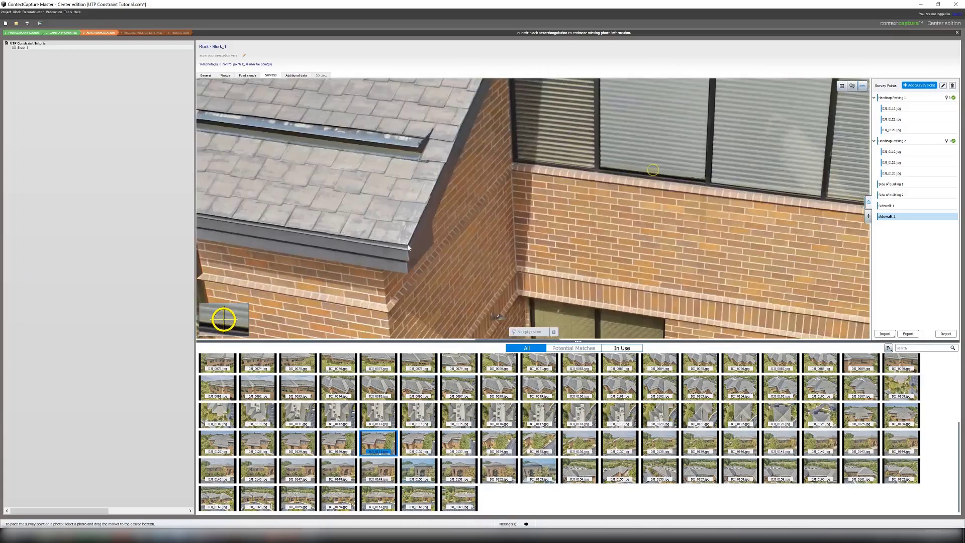
right_click(408, 246)
mouse_move(420, 250)
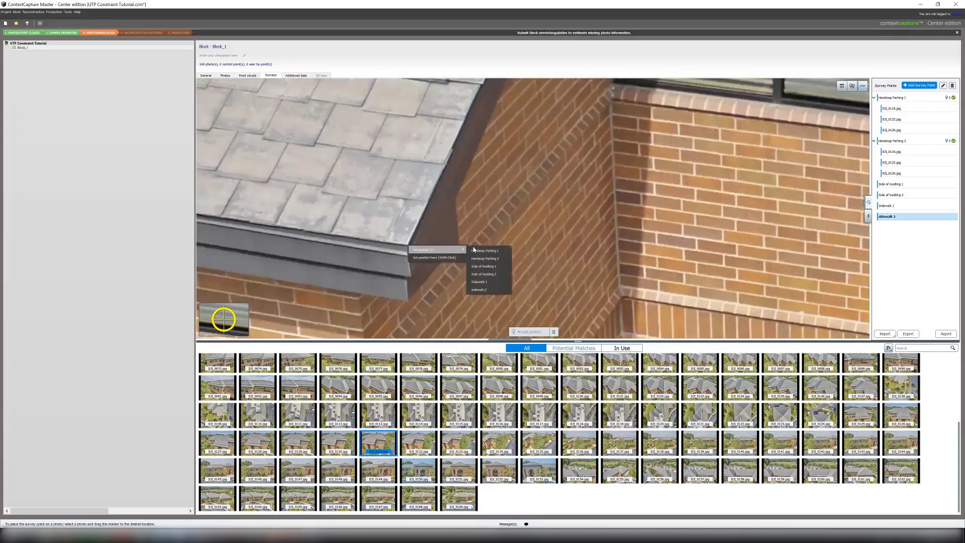
left_click(495, 267)
scroll(397, 257, "down", 4)
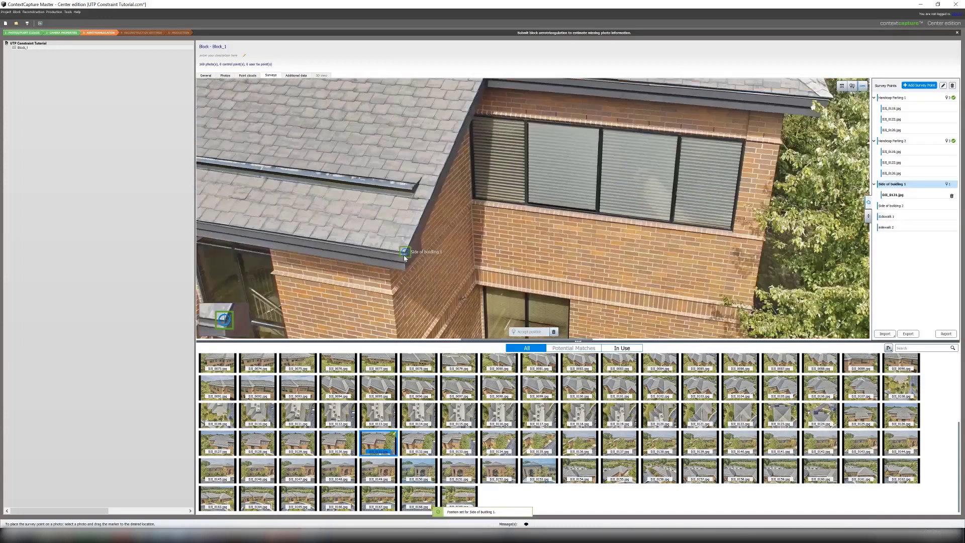
scroll(247, 229, "up", 3)
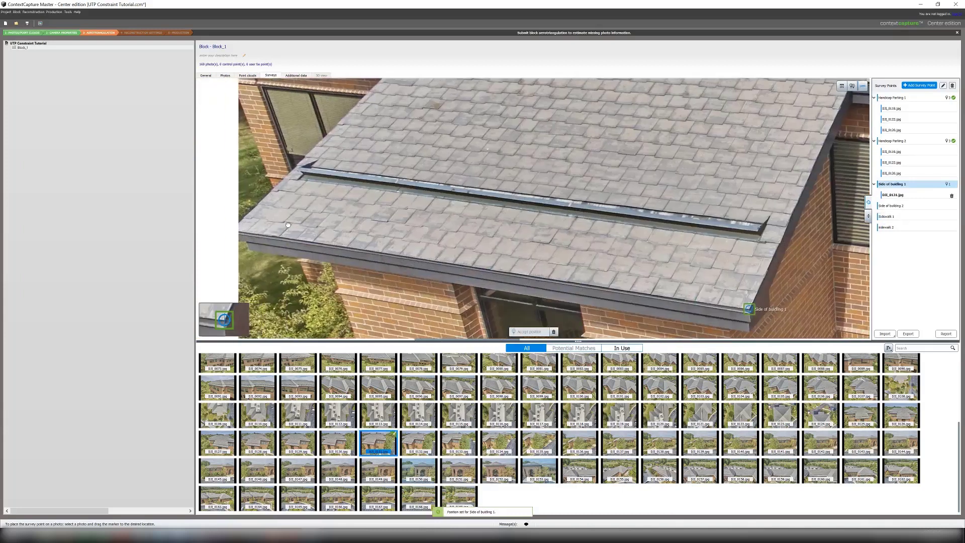
scroll(288, 225, "down", 2)
scroll(254, 180, "up", 2)
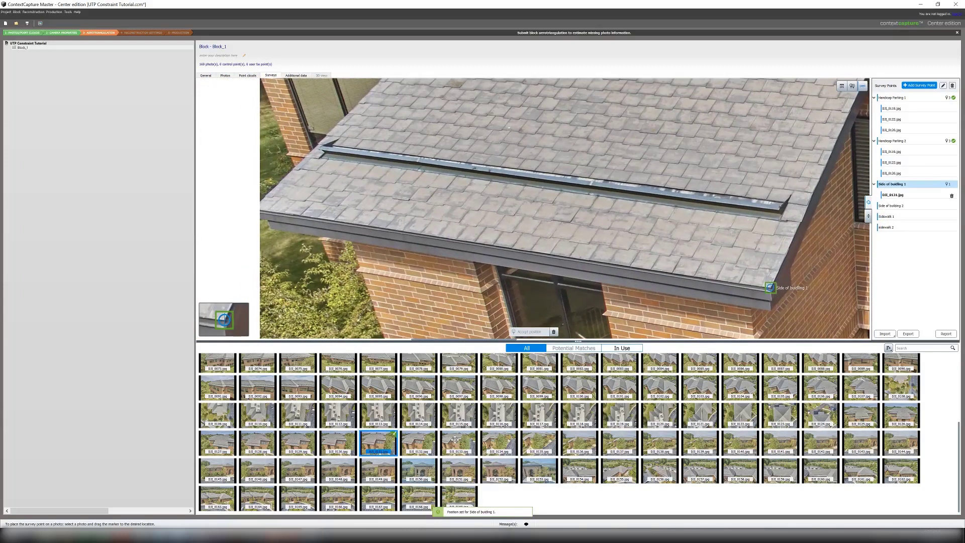
- Position Side of building 1 at the roof corner in photos DJI_0132 and DJI_0134
left_click(427, 442)
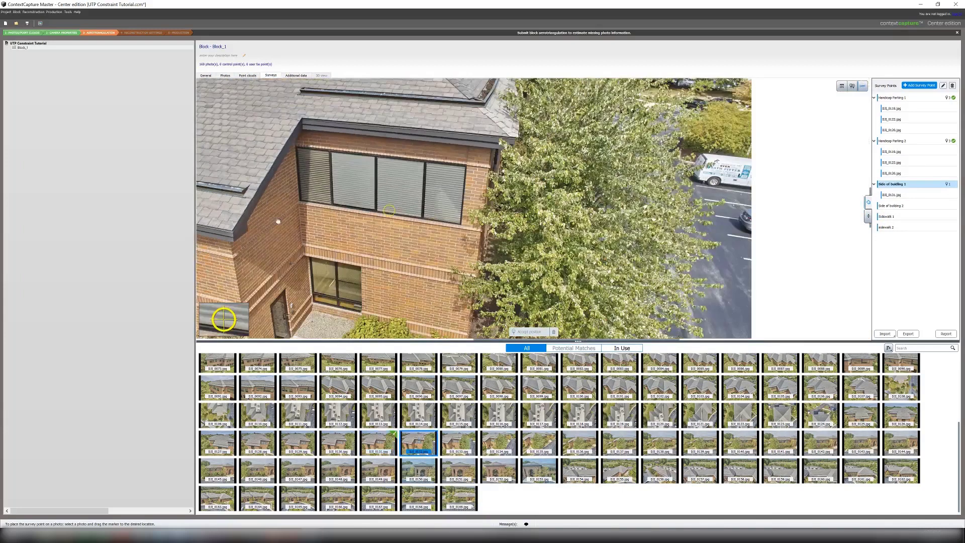
scroll(539, 270, "up", 5)
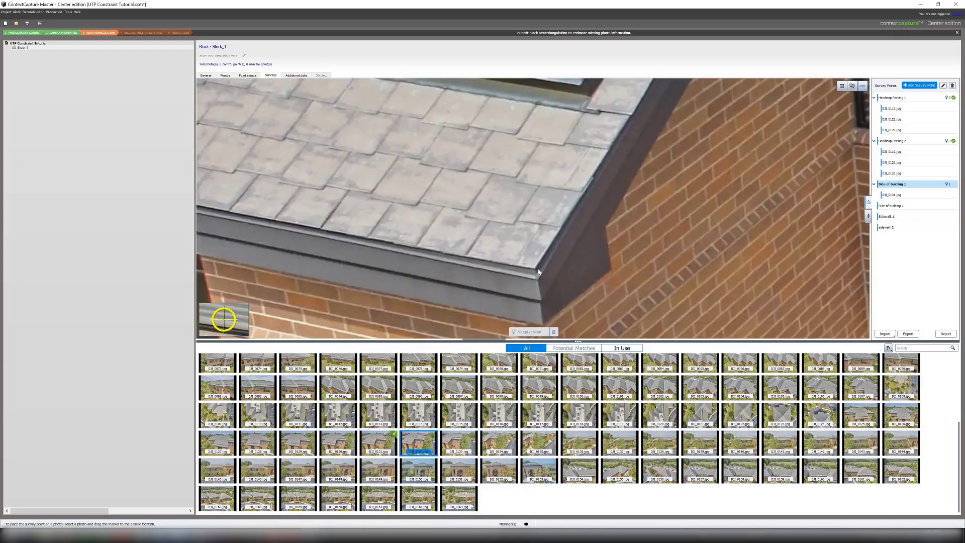
right_click(538, 272)
mouse_move(563, 279)
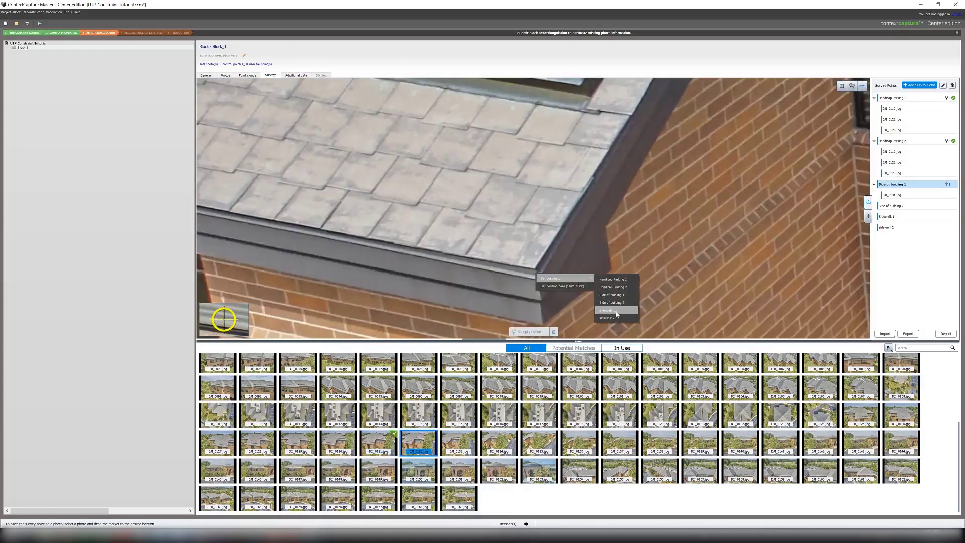
left_click(617, 295)
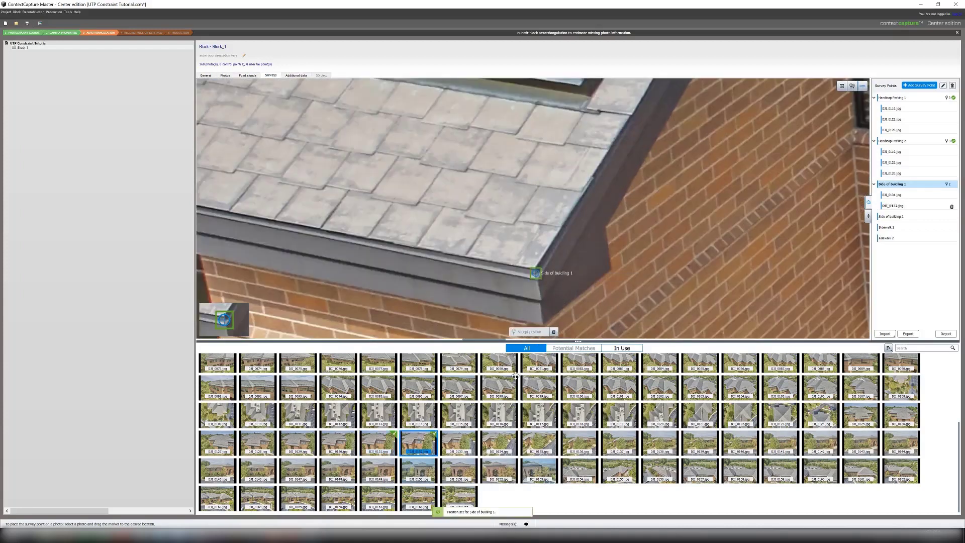
left_click(496, 440)
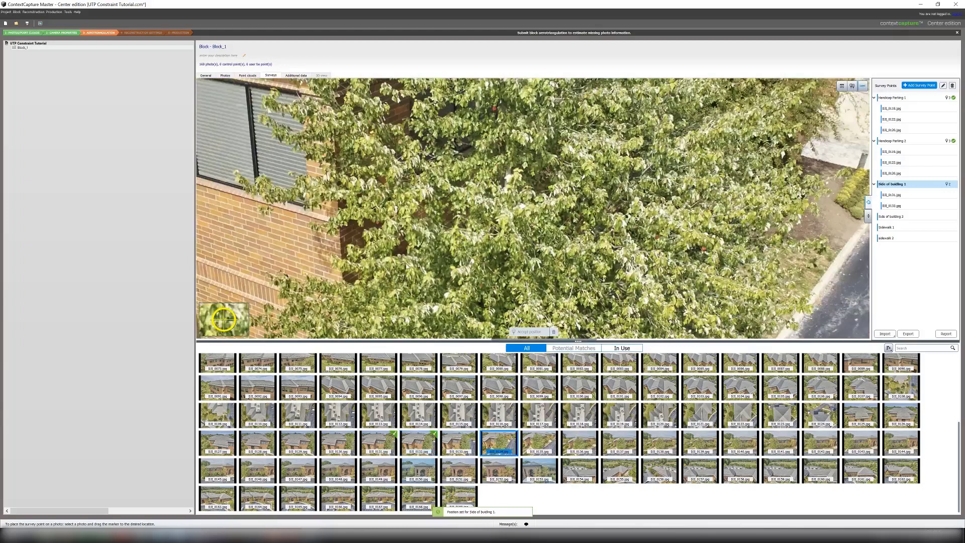
scroll(394, 243, "up", 6)
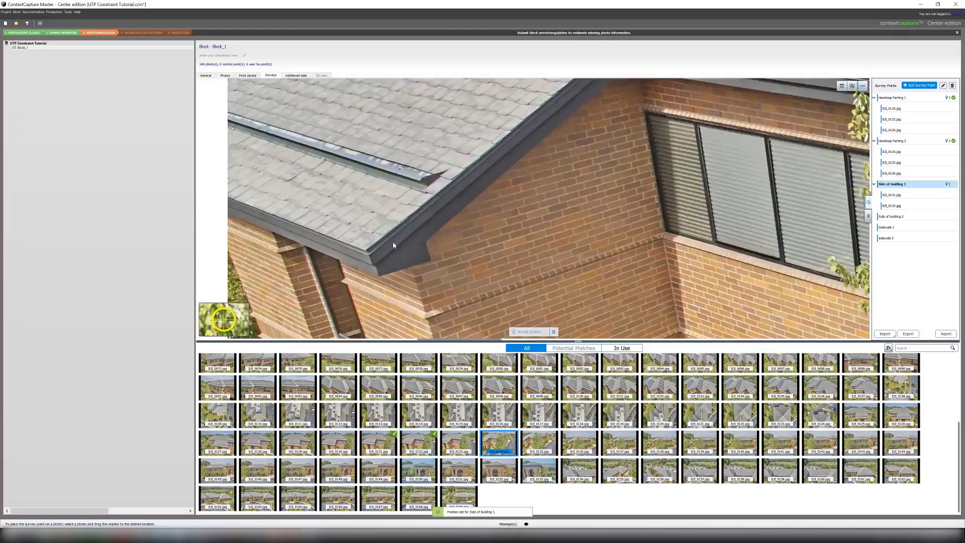
right_click(354, 260)
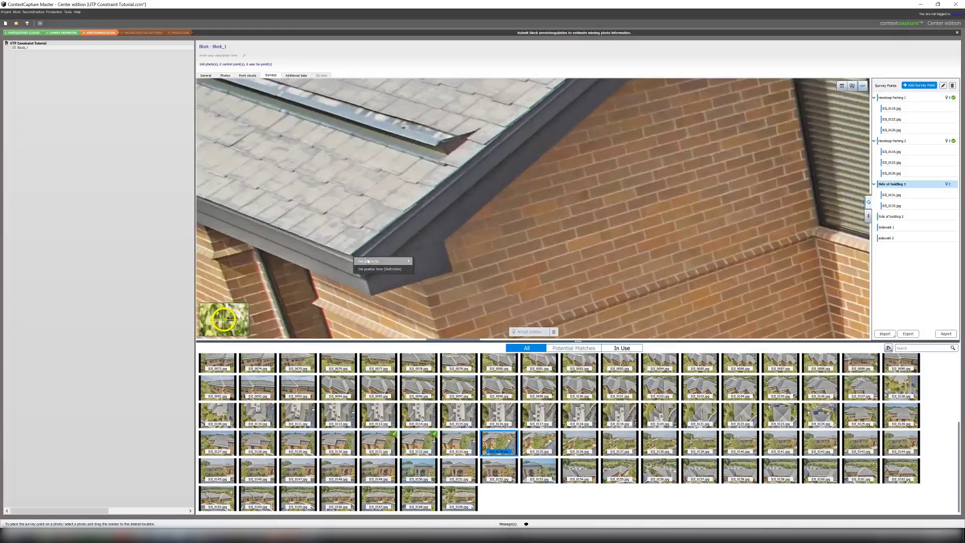
mouse_move(386, 260)
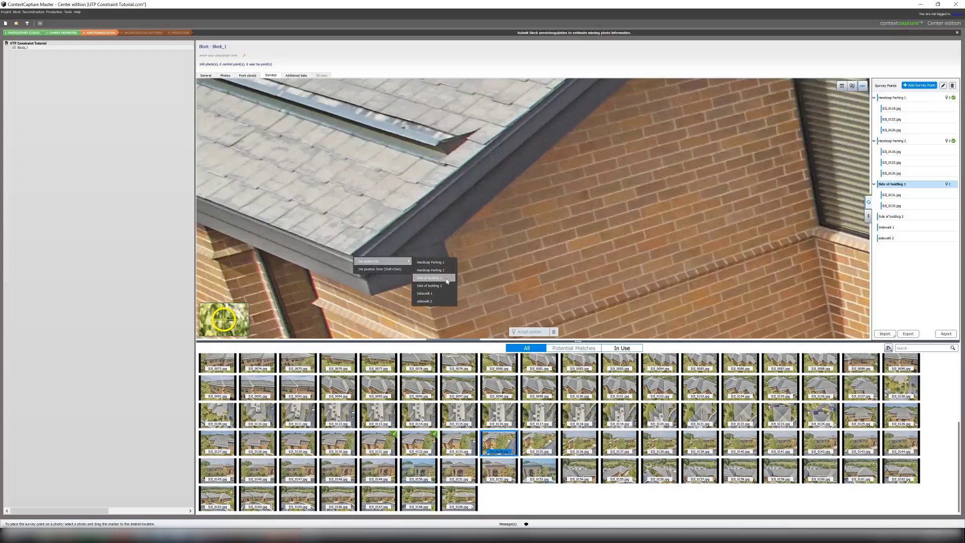
left_click(430, 278)
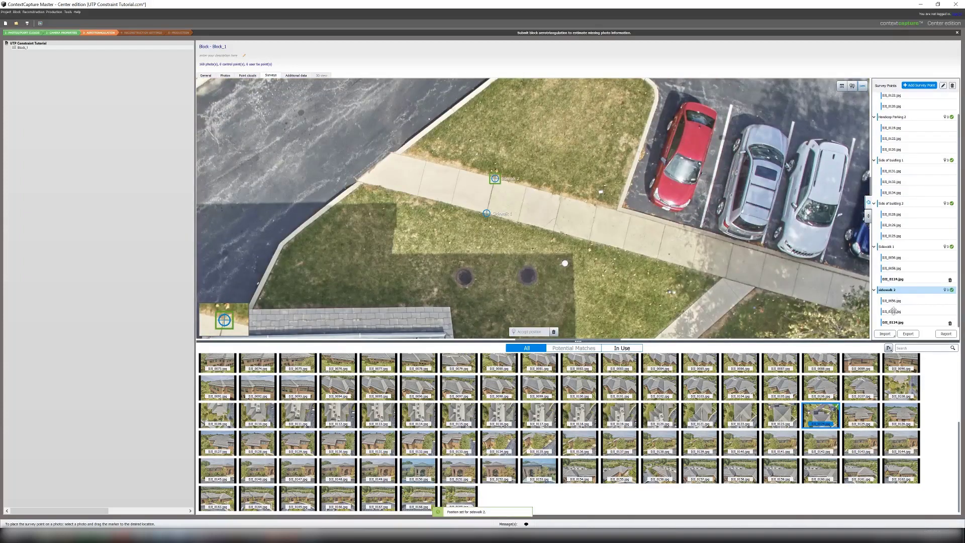
- Add a scale constraint of 8 between Handicap Parking 1 and Handicap Parking 2
left_click(869, 216)
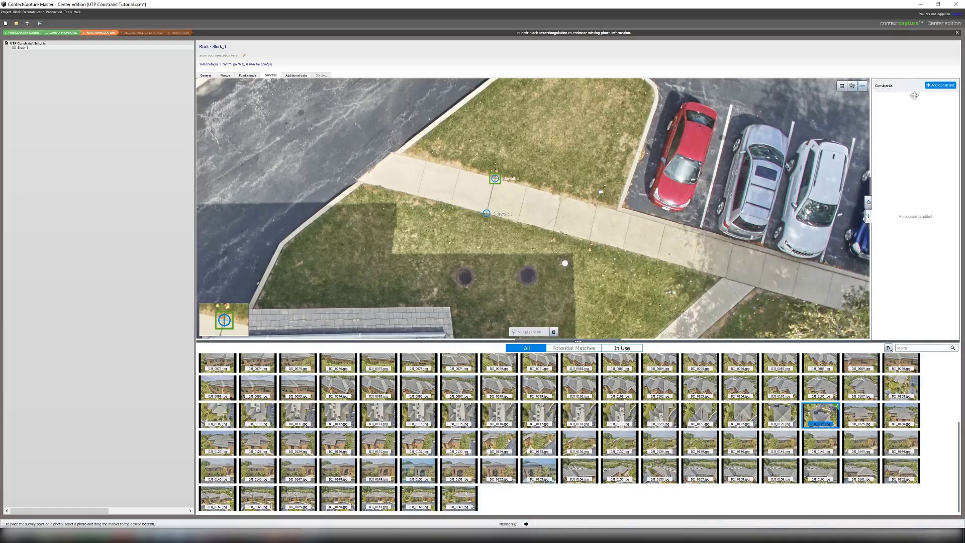
left_click(940, 85)
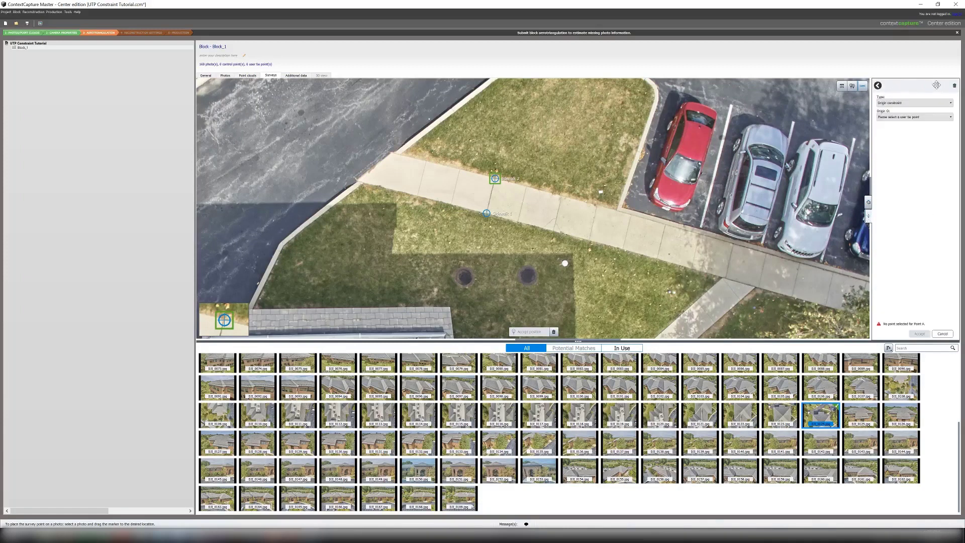
left_click(917, 103)
left_click(906, 113)
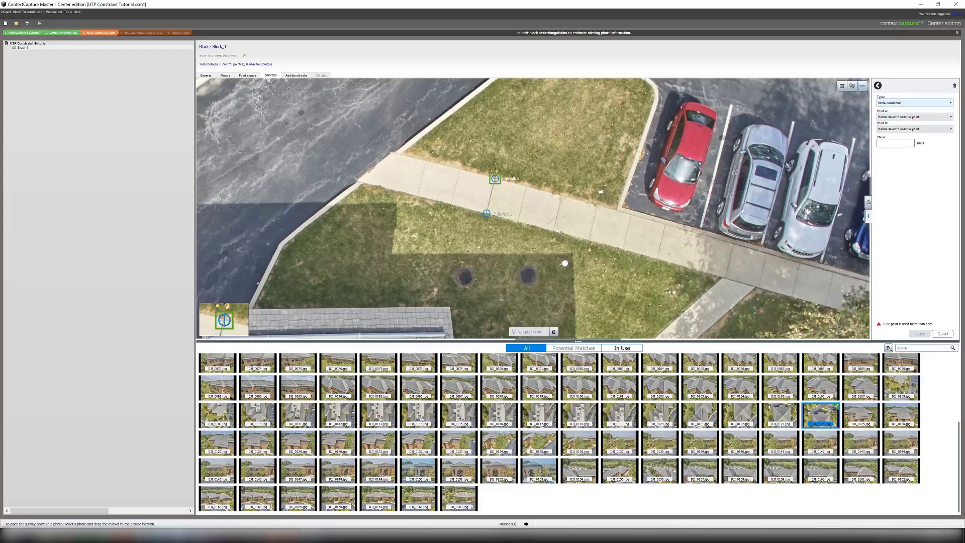
left_click(912, 117)
left_click(903, 128)
left_click(902, 128)
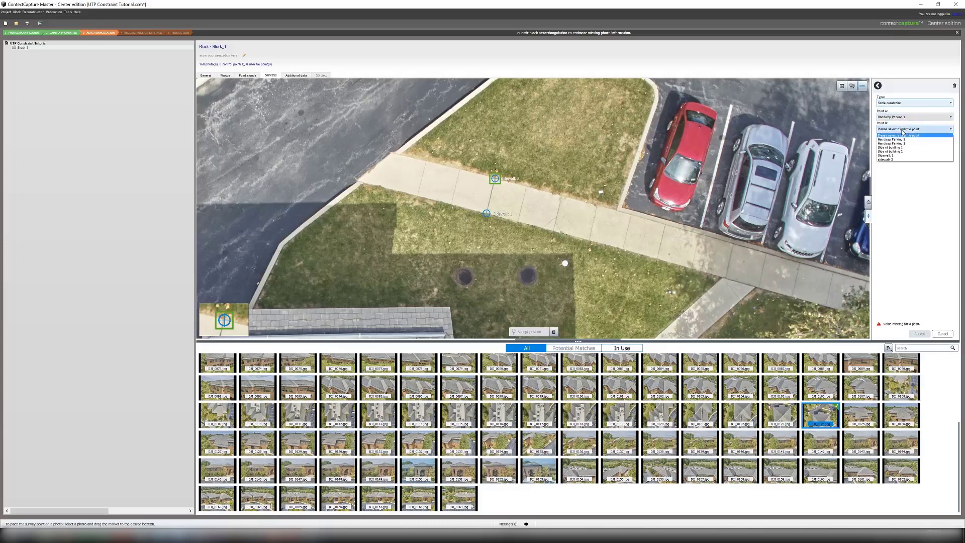
left_click(904, 140)
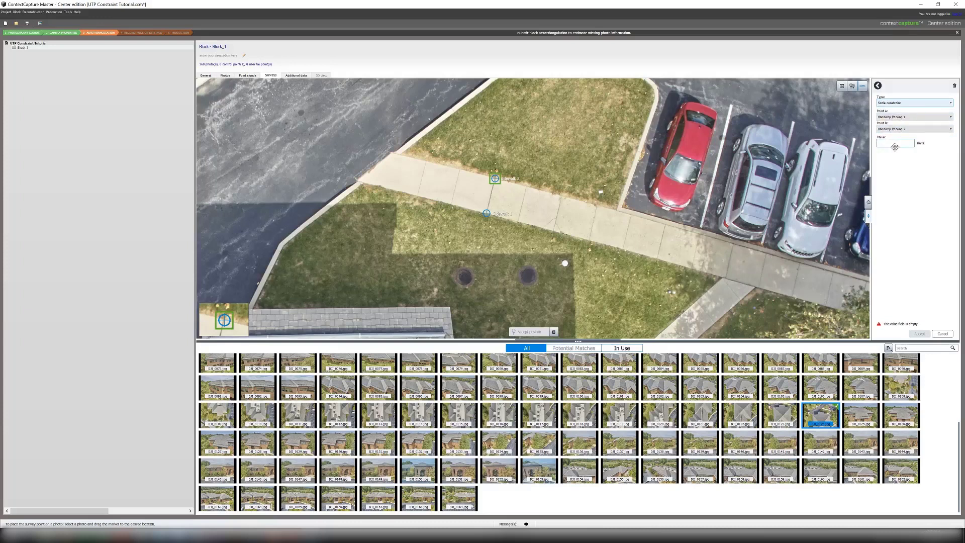
type("8")
left_click(921, 334)
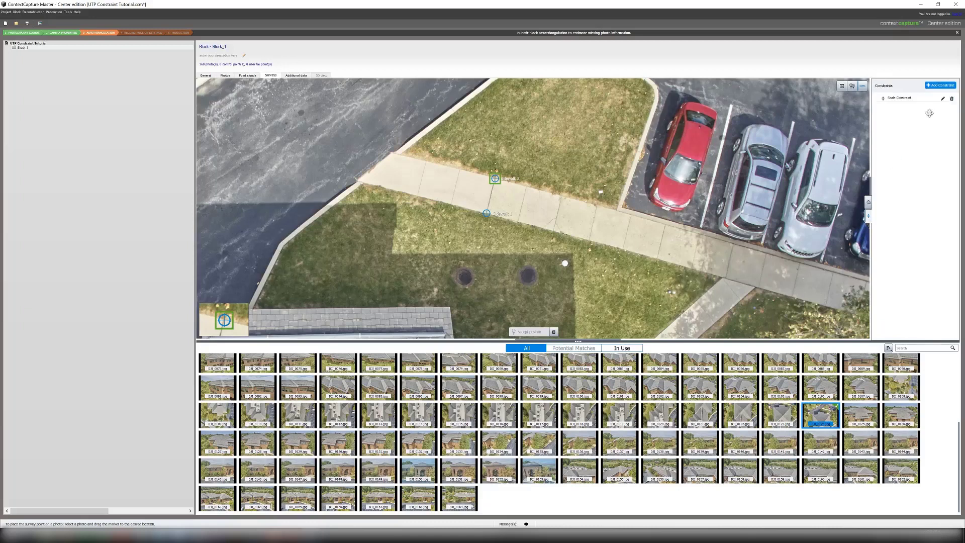
- Add a scale constraint of 8.22 between Side of building 1 and Side of building 2
left_click(945, 85)
left_click(920, 103)
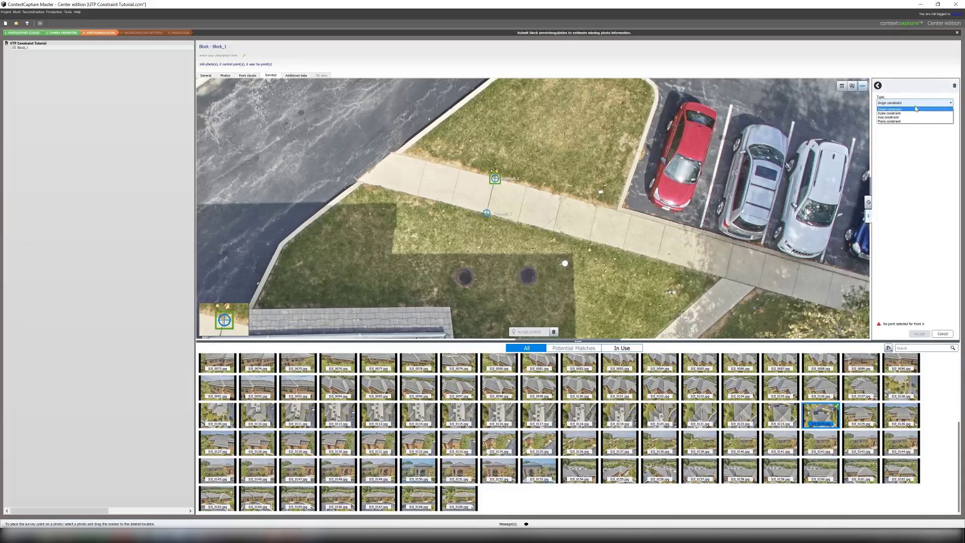
left_click(900, 116)
left_click(900, 118)
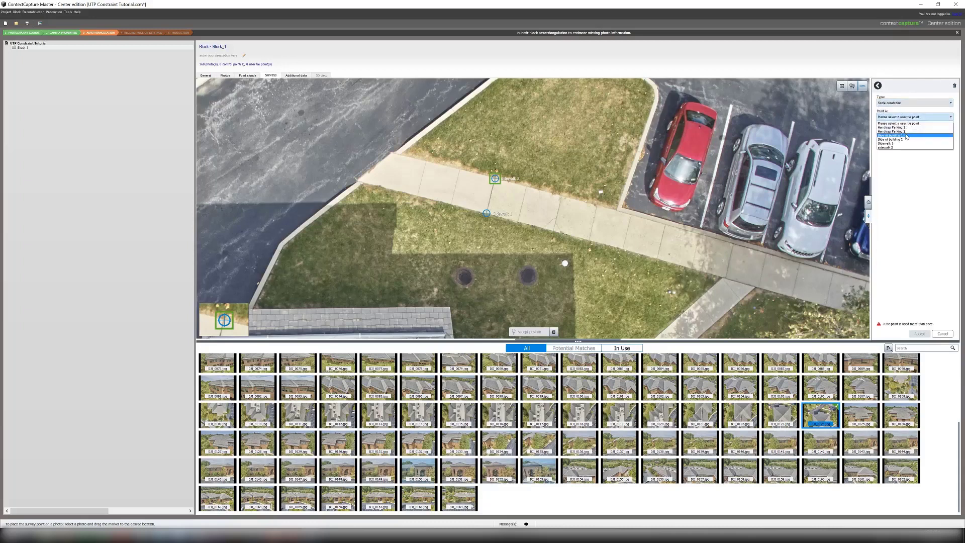
left_click(906, 135)
left_click(905, 129)
left_click(904, 151)
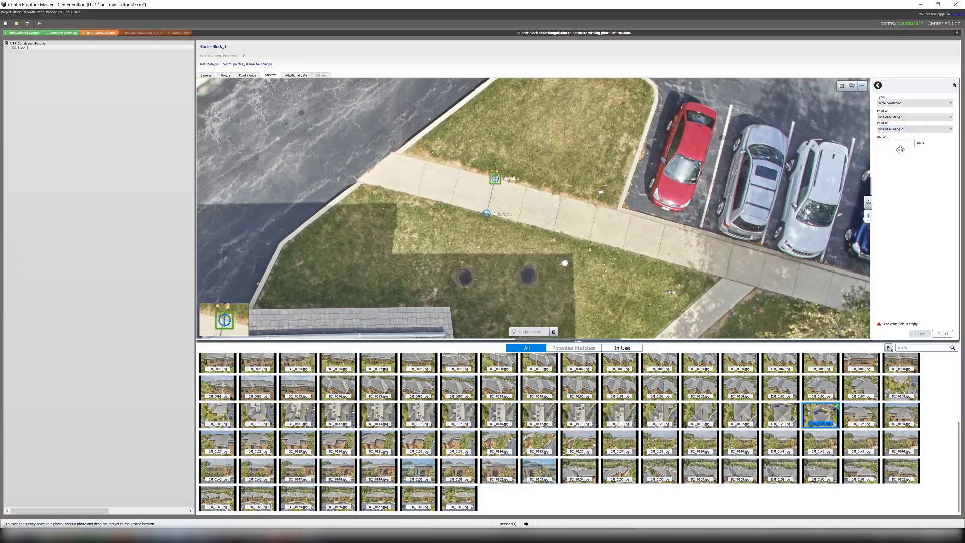
left_click(898, 143)
type("8.22")
left_click(920, 334)
- Add a scale constraint of 1 between Sidewalk 1 and sidewalk 2
left_click(941, 84)
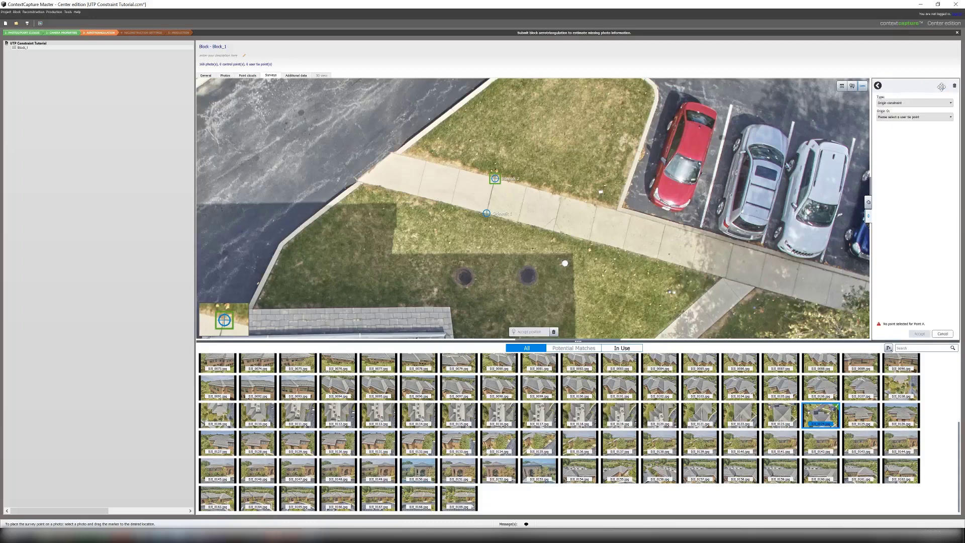
left_click(918, 103)
left_click(912, 114)
left_click(913, 117)
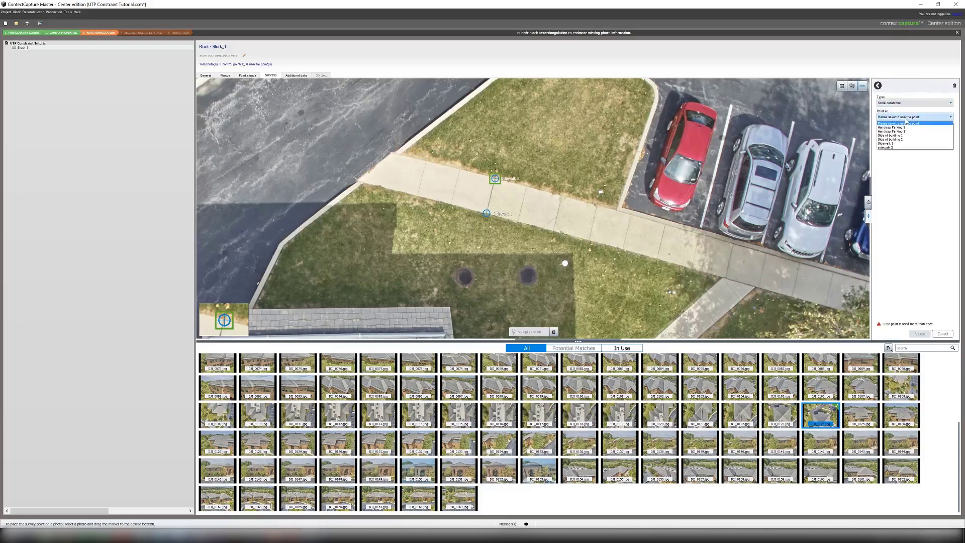
left_click(904, 144)
left_click(911, 129)
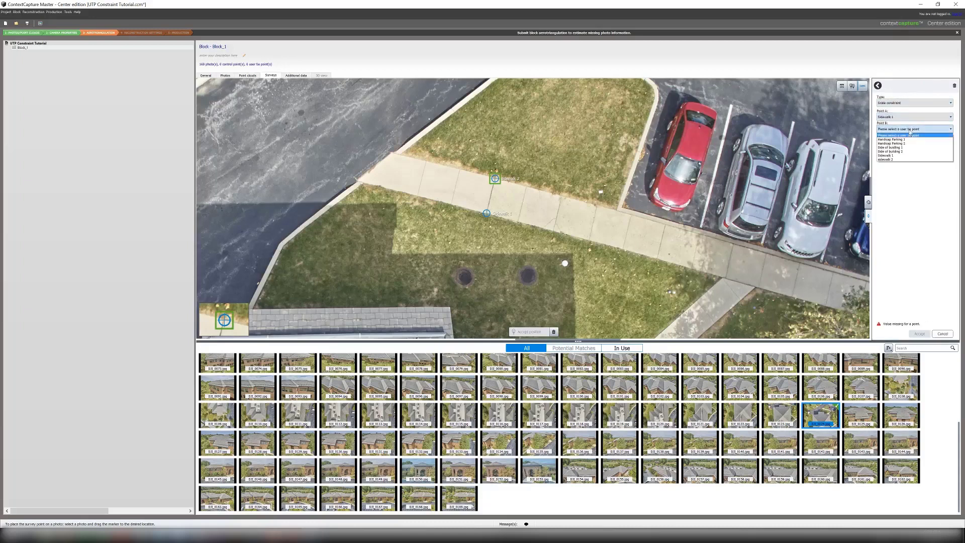
left_click(896, 160)
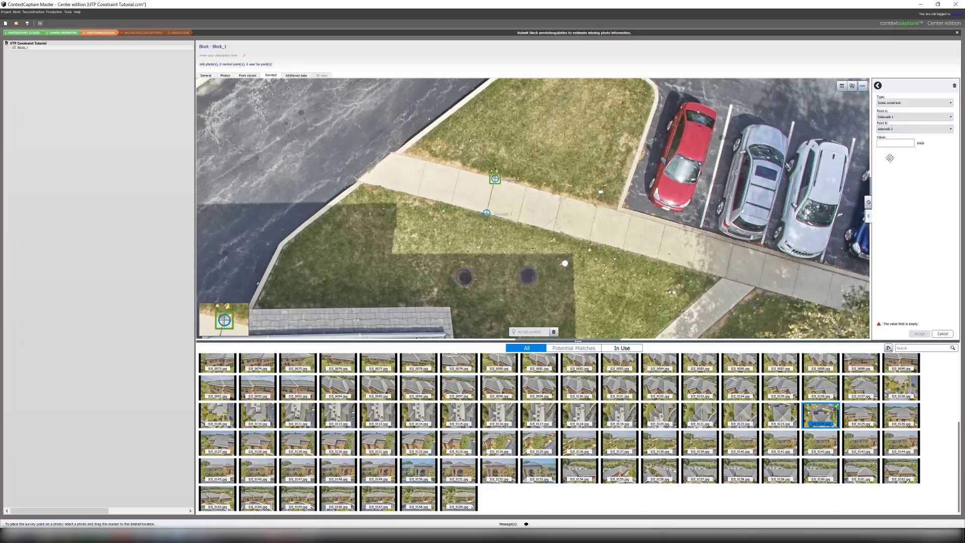
left_click(903, 144)
type("1.50")
left_click(920, 334)
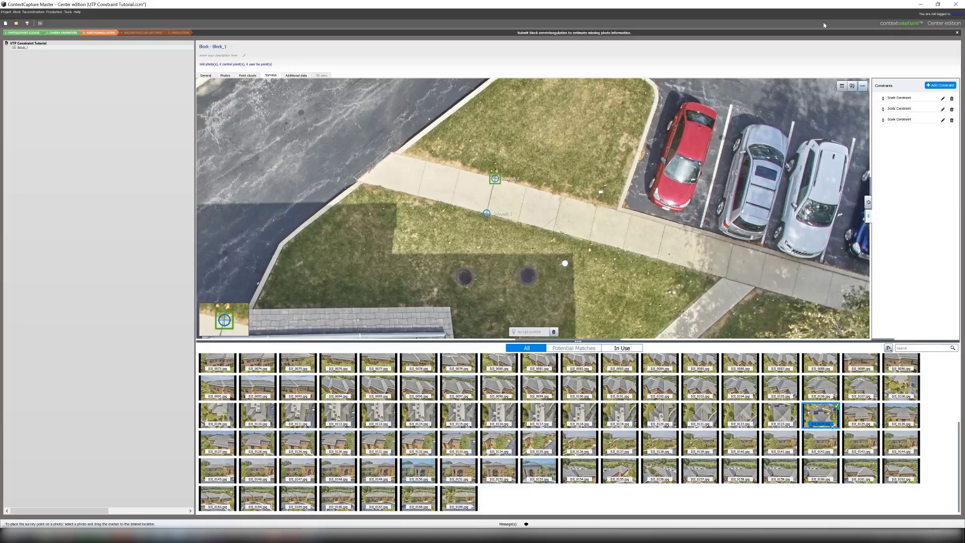
- From Block_1's General summary, run the aerotriangulation wizard with default settings and submit the job
left_click(205, 76)
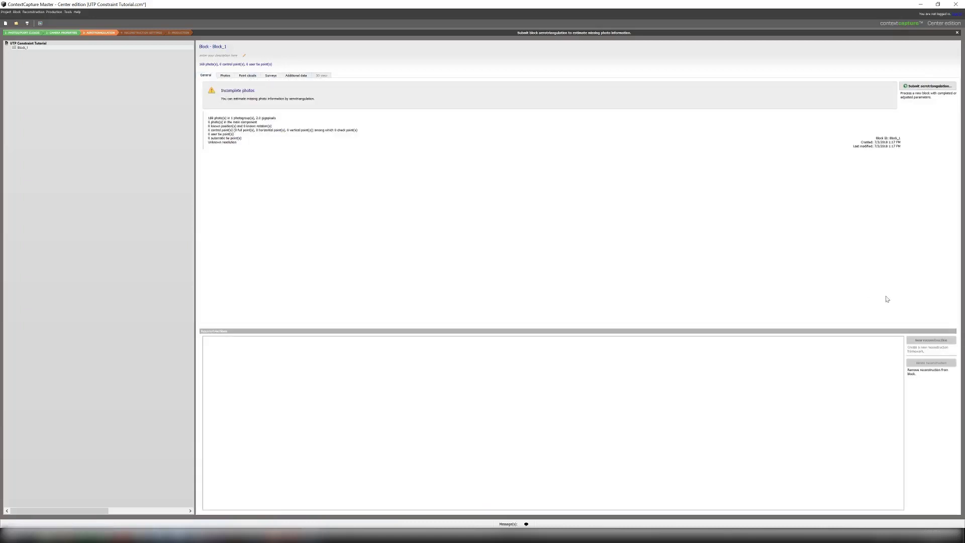
left_click(930, 89)
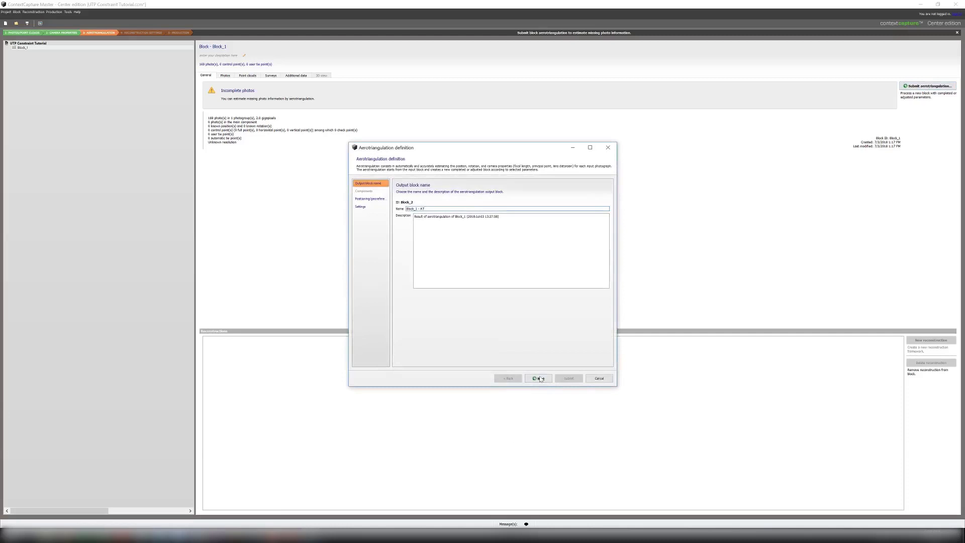
left_click(539, 379)
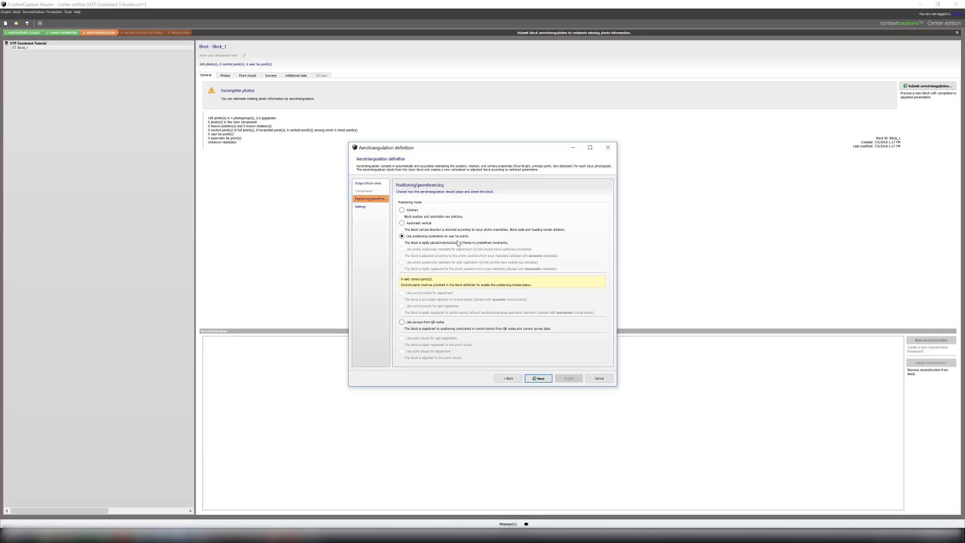
left_click(546, 380)
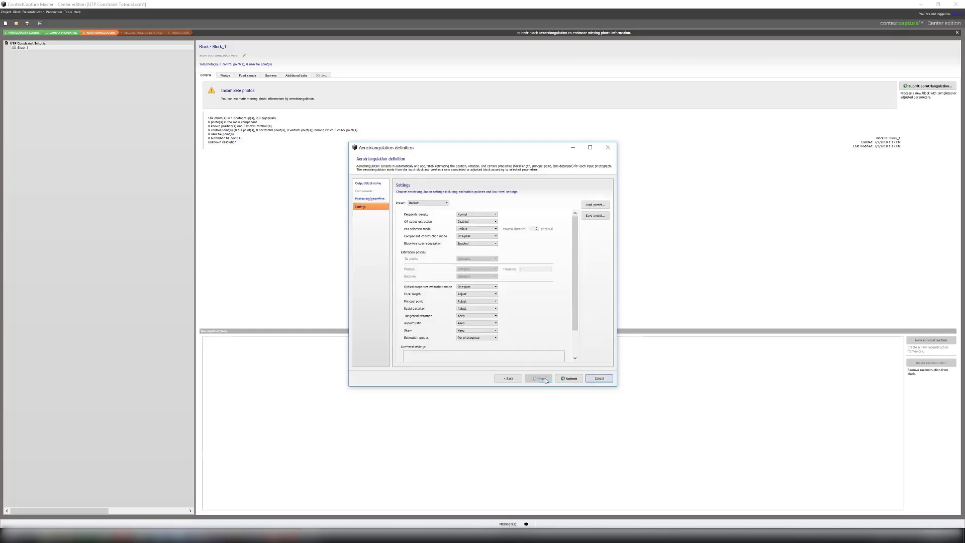
left_click(569, 379)
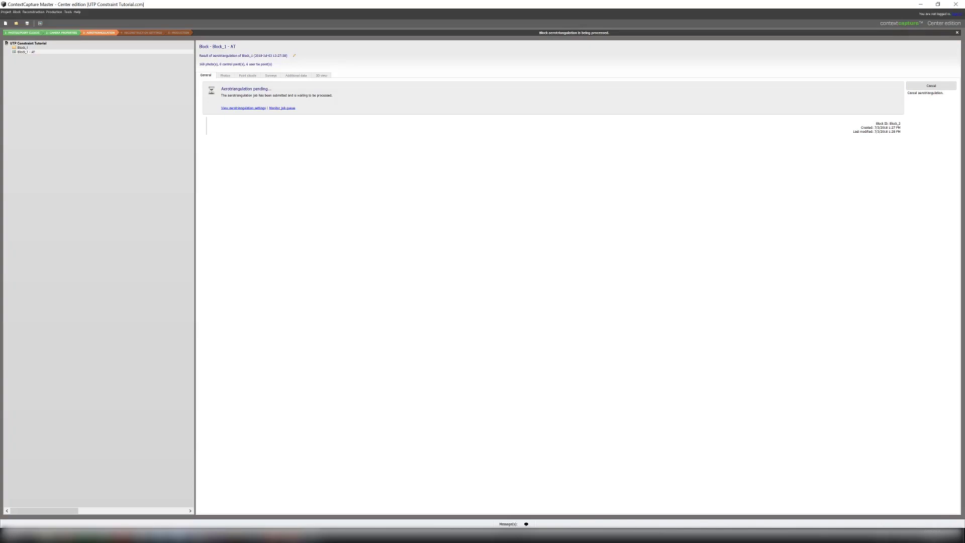
- Check the ContextCapture Engine console for the finished task, then minimize it
left_click(291, 500)
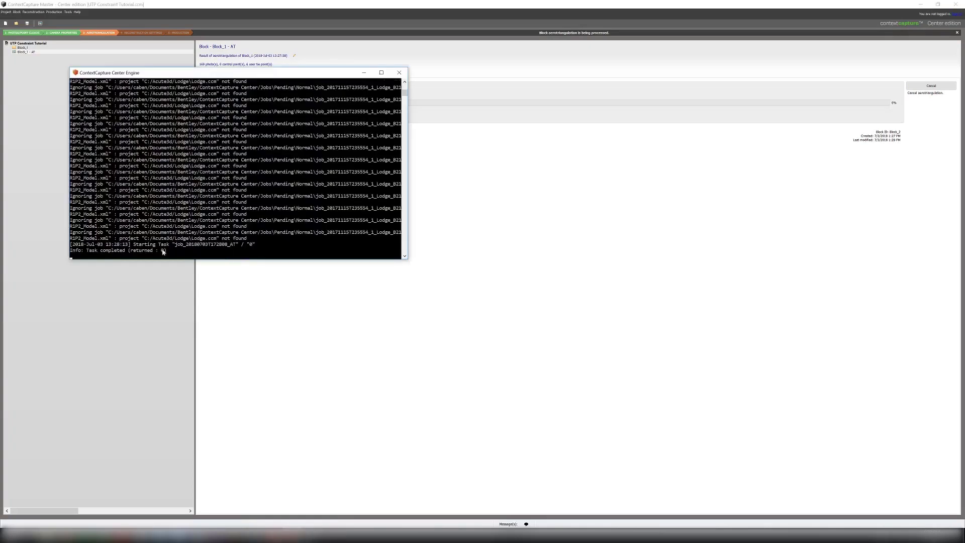
left_click(362, 73)
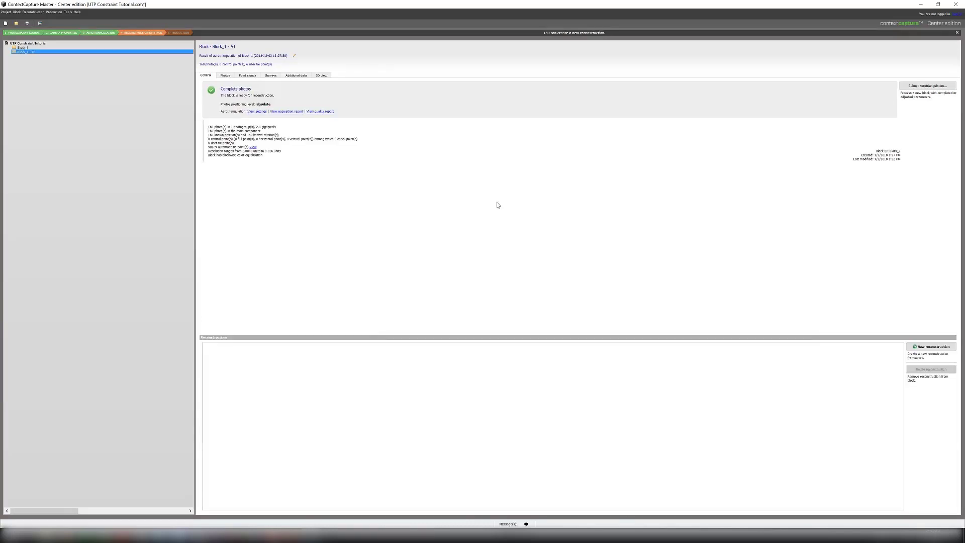
- Create Reconstruction_1 with its spatial framework tiling mode set to Adaptive tiling
left_click(930, 347)
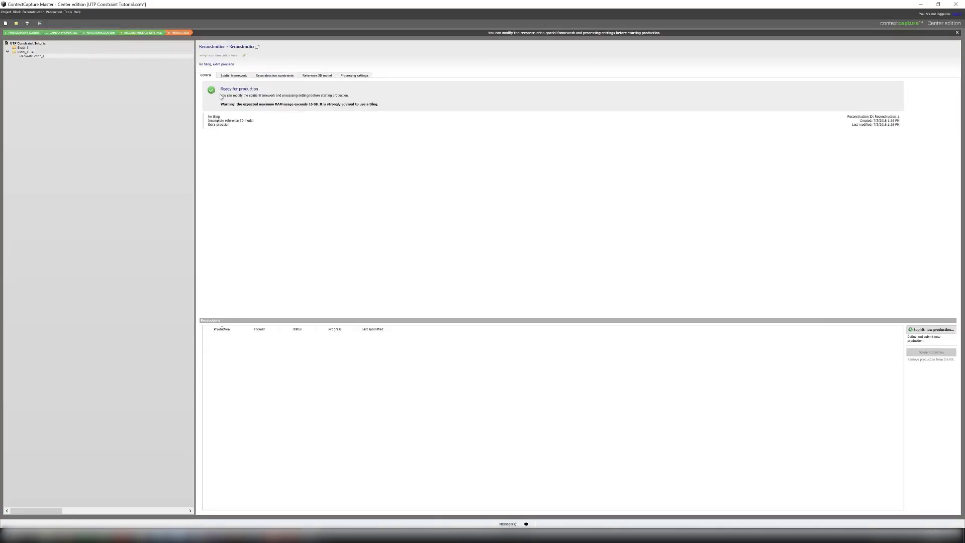
left_click(244, 77)
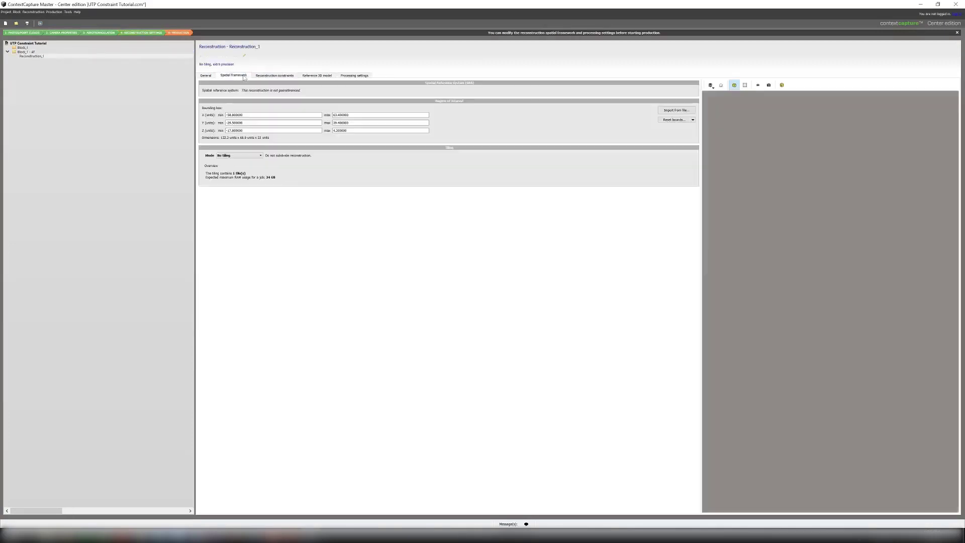
left_click(254, 155)
left_click(234, 174)
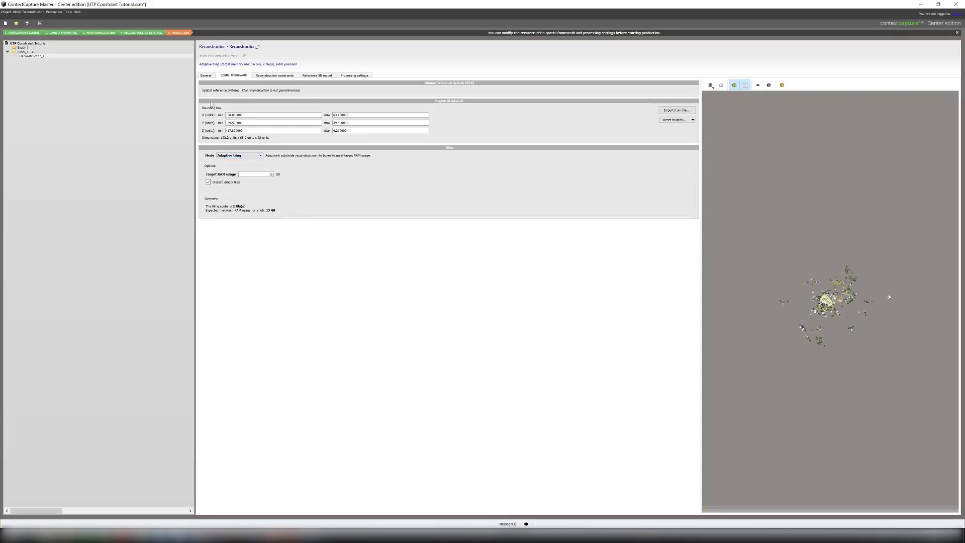
left_click(206, 76)
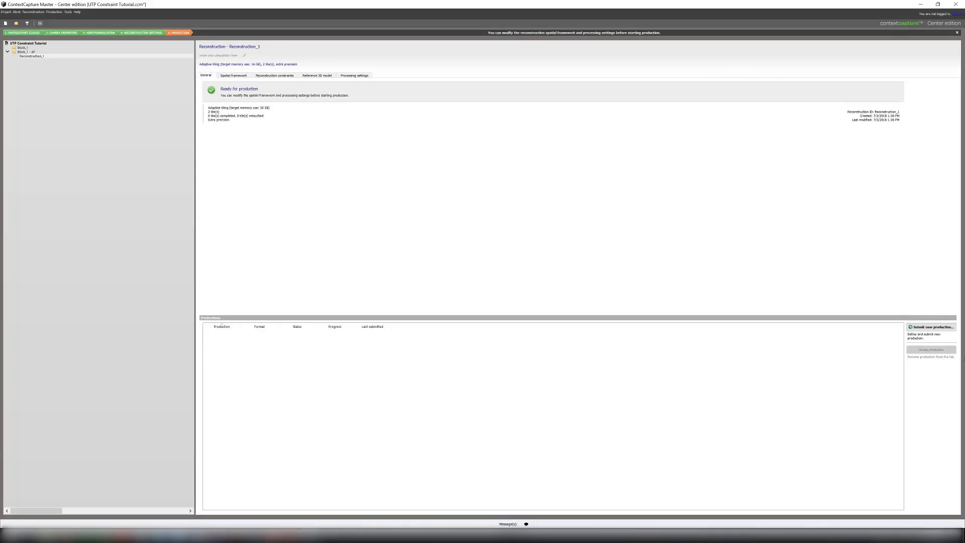
- Name the new production 'Multi UTP Constraints' and submit it with default purpose, format, extent and destination
left_click(924, 327)
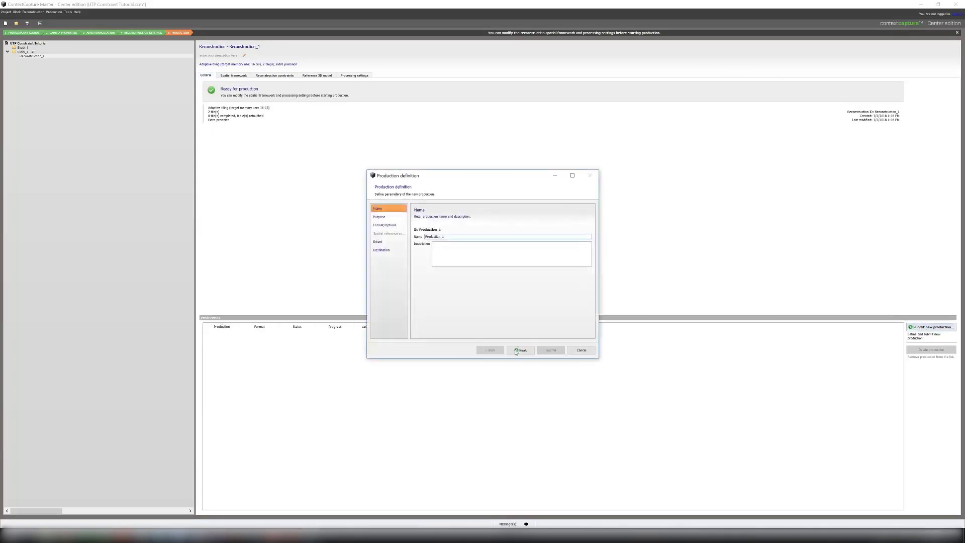
key("BackSpace")
key("BackSpace")
key("BackSpace")
key("BackSpace")
key("BackSpace")
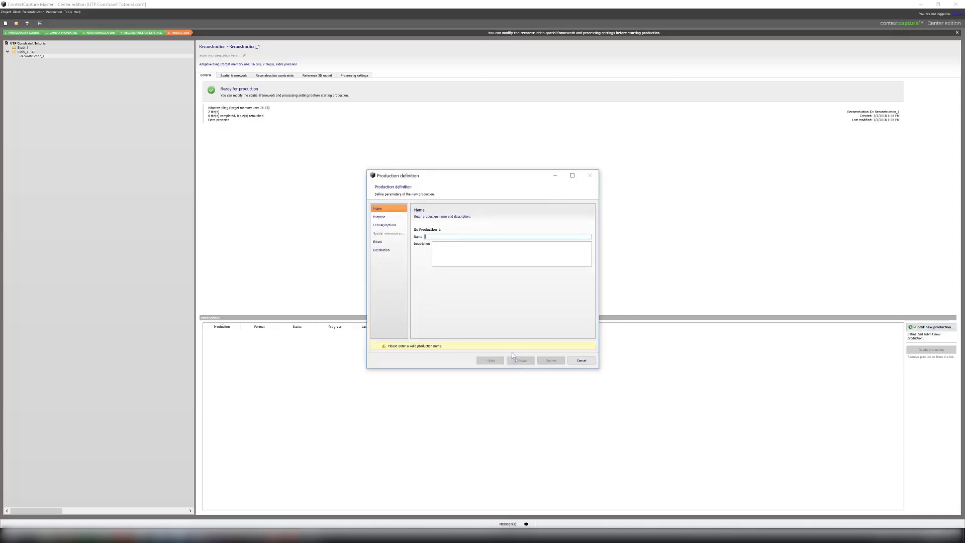
type("Mult")
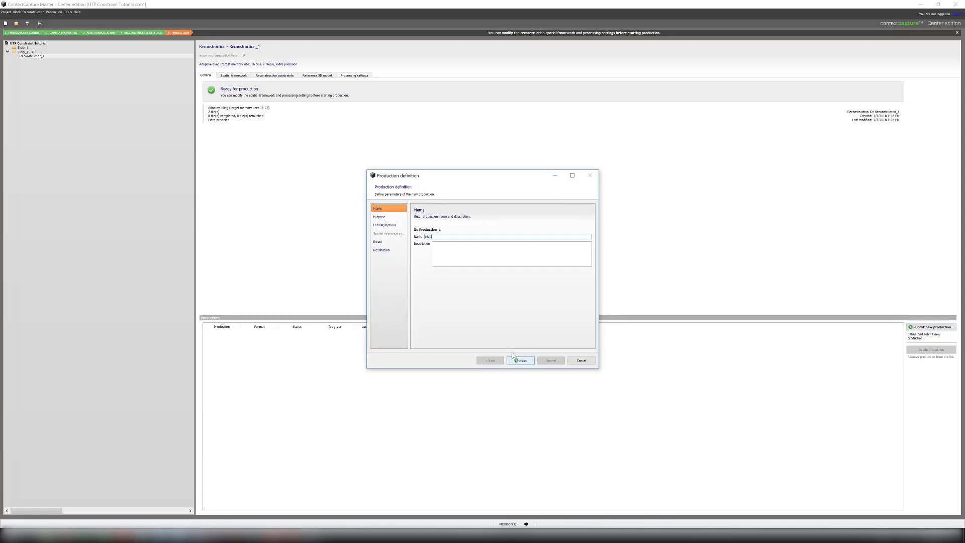
type("i UTP Constraints")
left_click(514, 358)
left_click(515, 359)
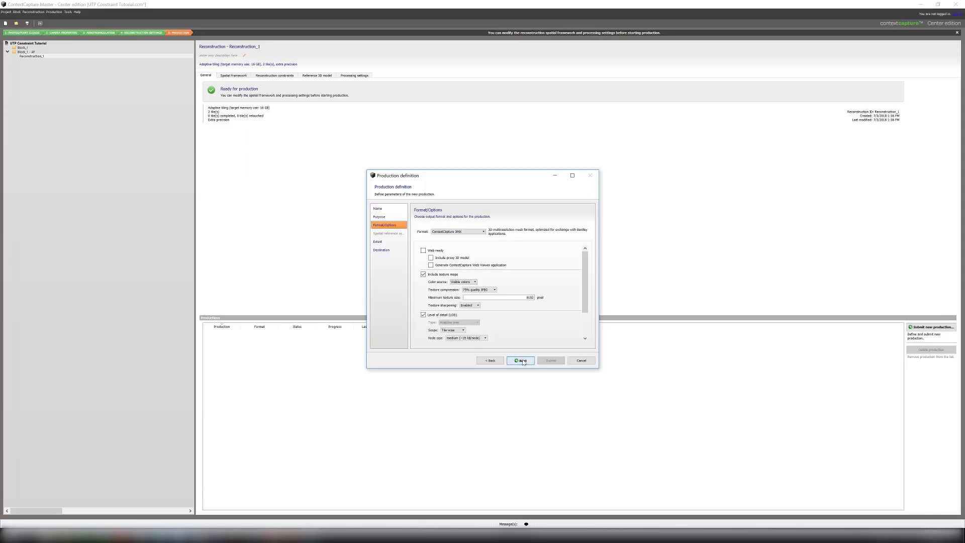
left_click(523, 361)
left_click(523, 361)
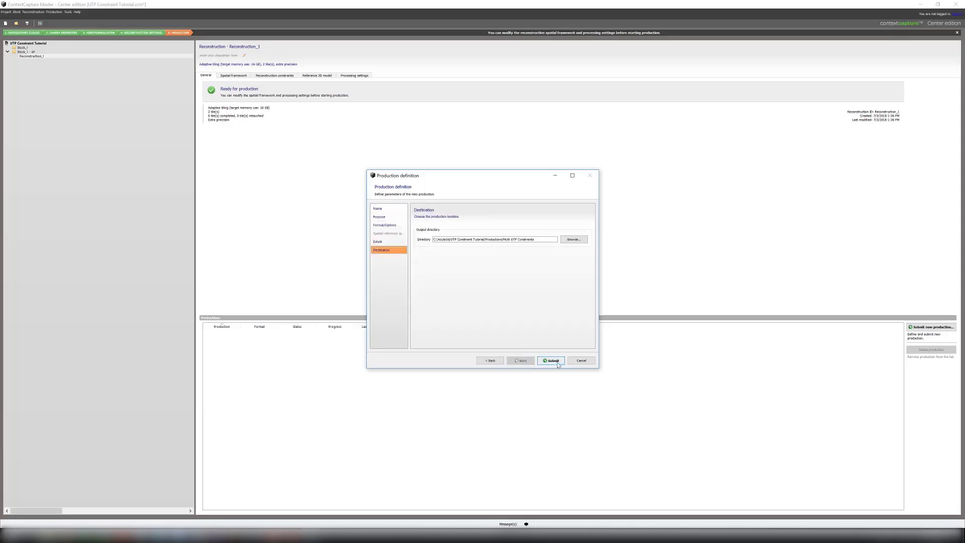
left_click(551, 360)
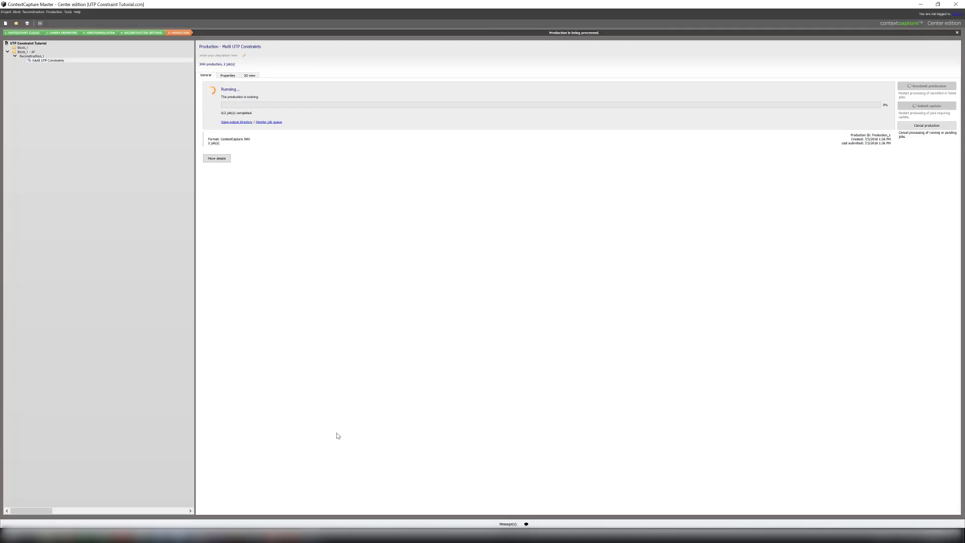
left_click(264, 534)
- Restart the Distance measuring tool by turning it off and back on
left_click(777, 340)
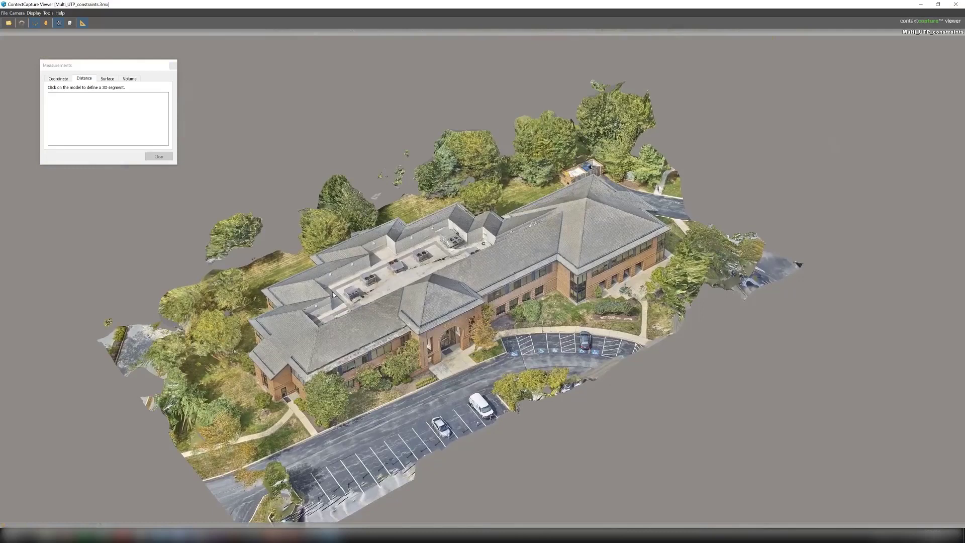
left_click(83, 23)
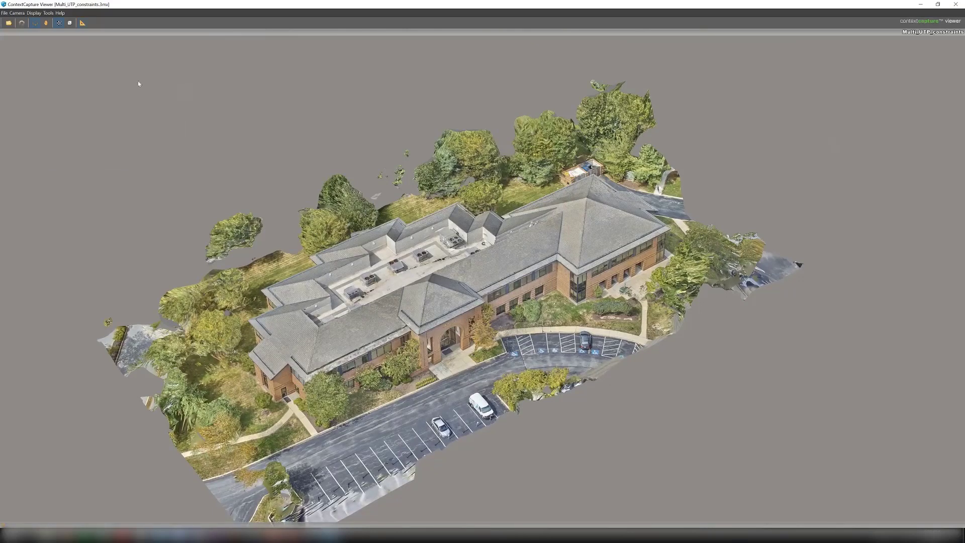
left_click(83, 23)
- Measure a stripe beside the accessible parking spaces, reading 5.49 units
scroll(421, 316, "up", 5)
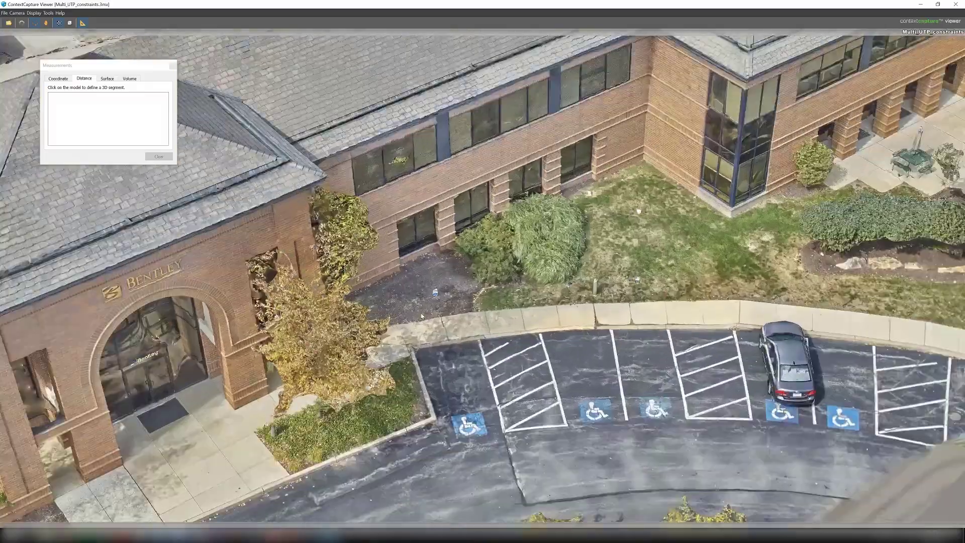
scroll(422, 317, "up", 5)
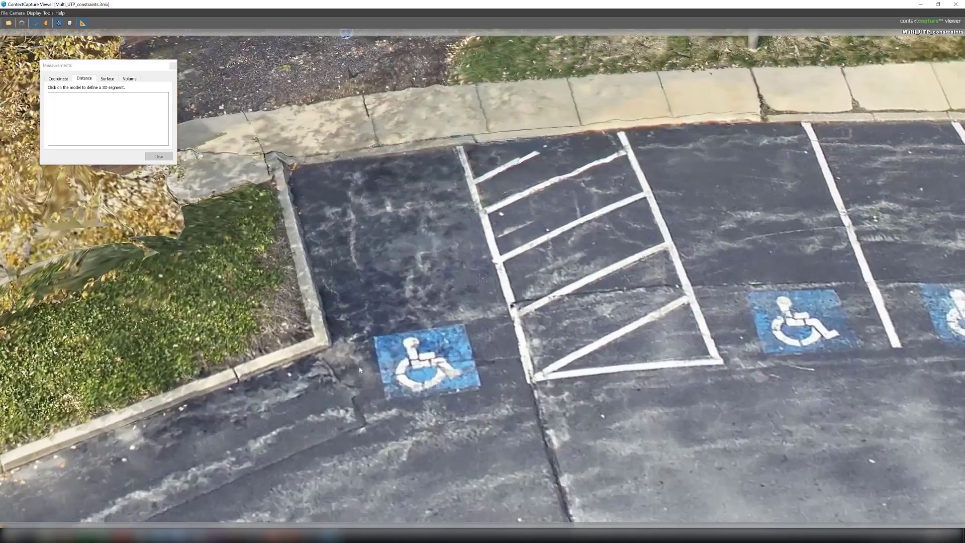
scroll(519, 380, "up", 2)
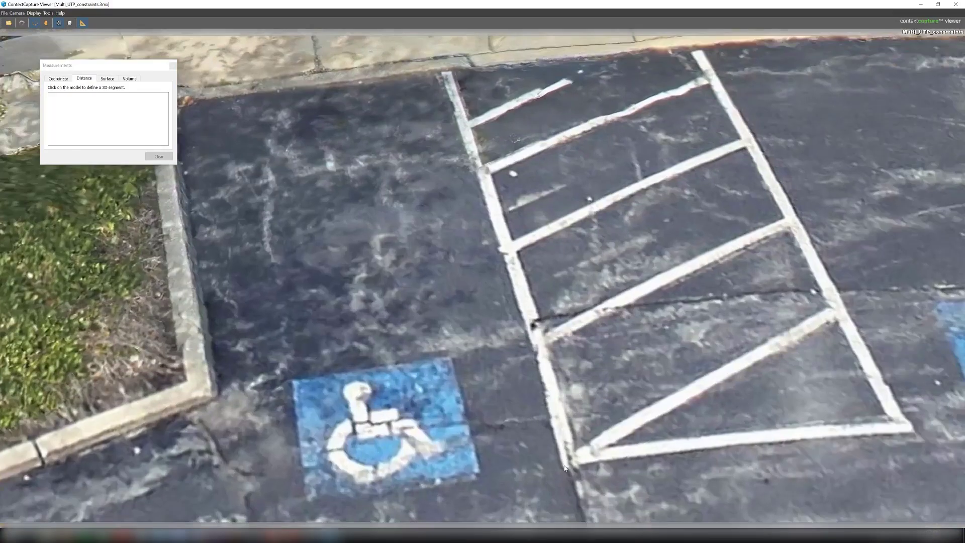
left_click_drag(565, 469, 443, 75)
scroll(403, 207, "down", 10)
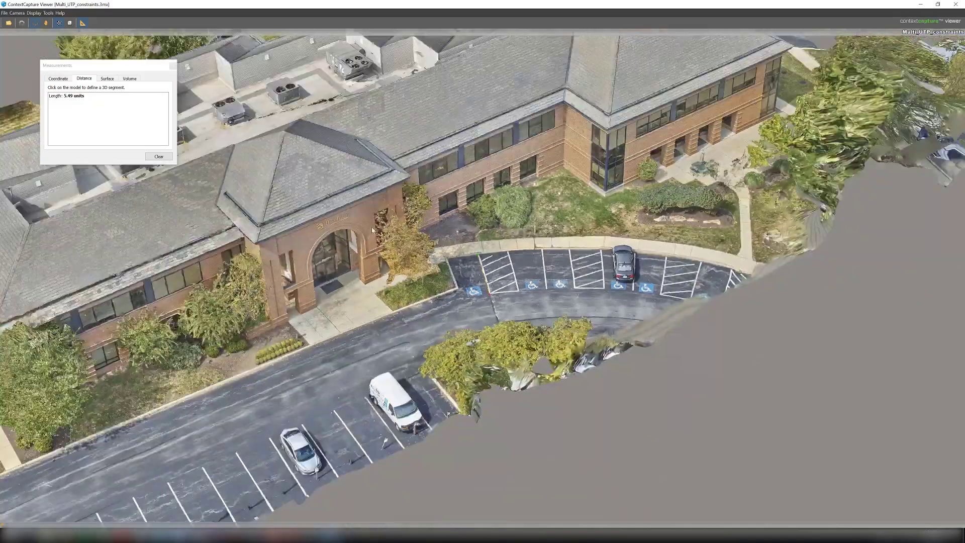
left_click_drag(373, 231, 341, 270)
scroll(341, 270, "up", 10)
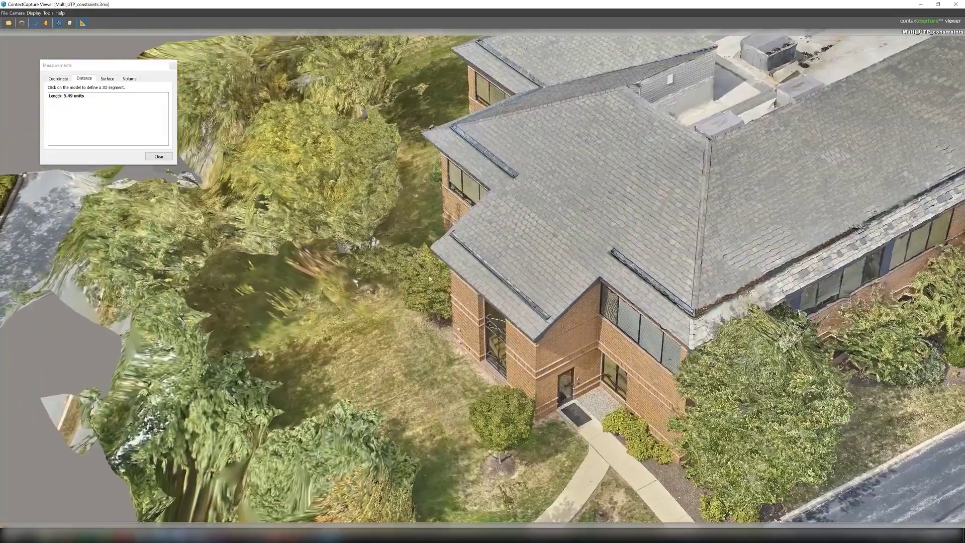
- Clear the parking measurement and measure the corner wing's roof edge at 8.22 units
scroll(430, 279, "up", 3)
left_click(561, 361)
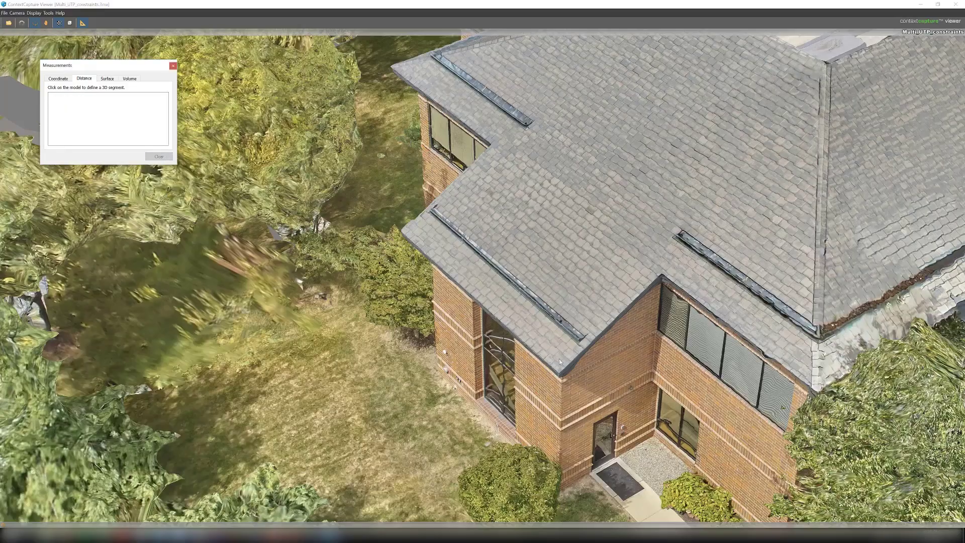
left_click_drag(553, 374, 496, 294)
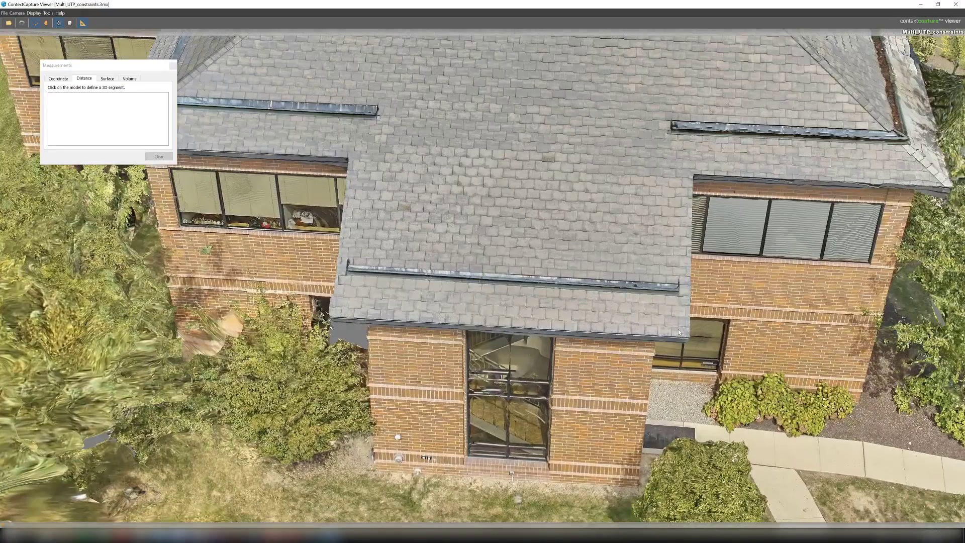
left_click(690, 340)
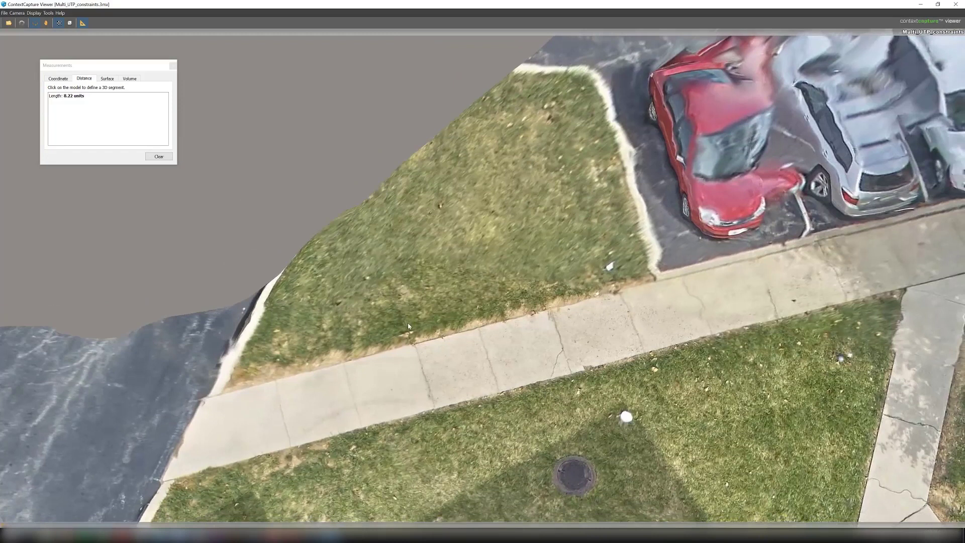
scroll(408, 326, "up", 3)
- Measure across the sidewalk near the red car (about 1.48 units), then clear it
left_click(385, 369)
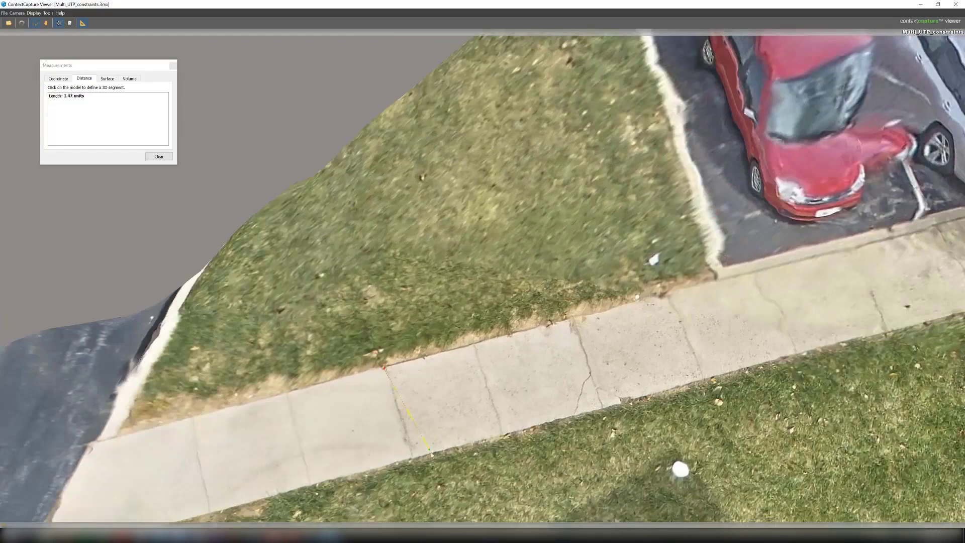
scroll(413, 459, "down", 3)
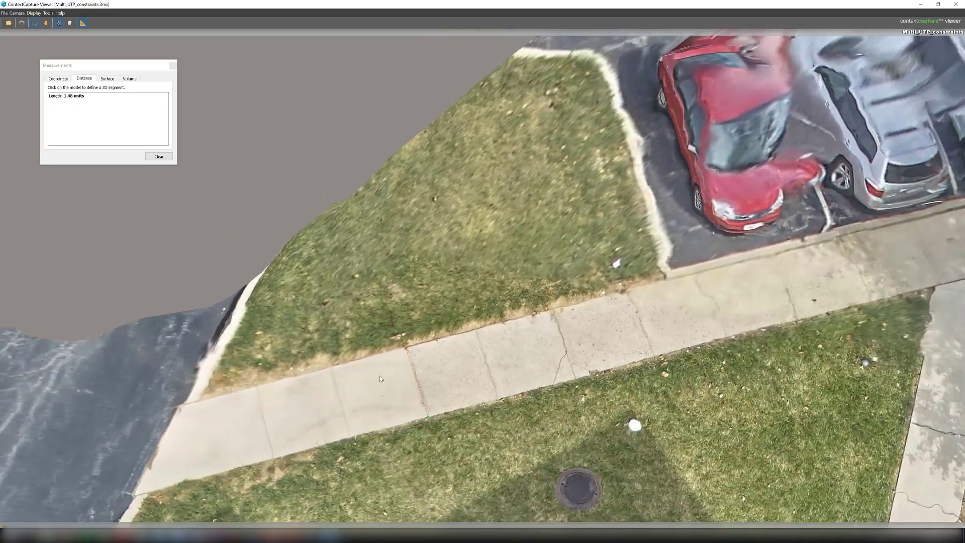
left_click(159, 156)
- Orbit back to an oblique overview of the building facade
scroll(451, 337, "down", 8)
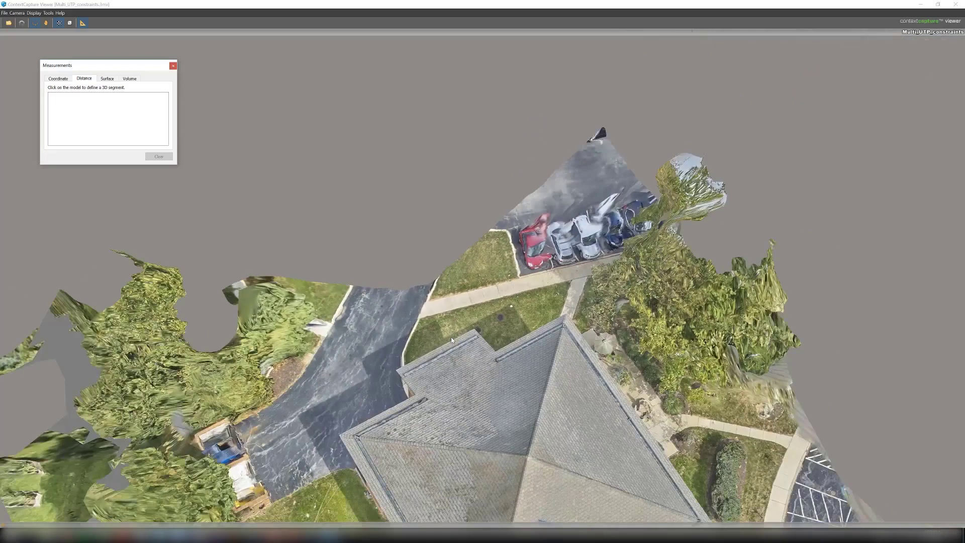
scroll(451, 337, "down", 5)
left_click_drag(590, 496, 216, 261)
left_click_drag(560, 320, 207, 253)
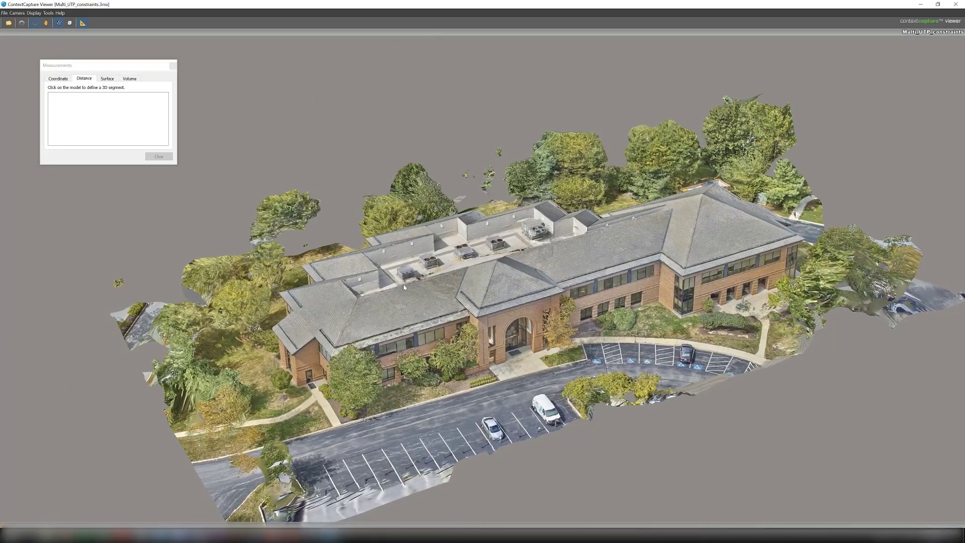